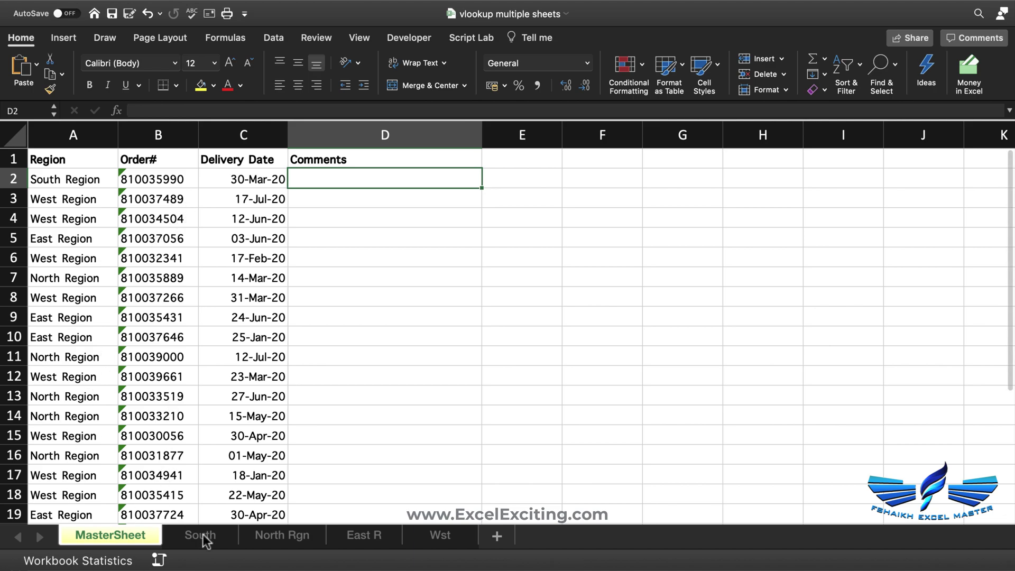
# Look over the South and North Rgn sheets, including North's comments in D2:D7, then return to MasterSheet.
pyautogui.click(218, 541)
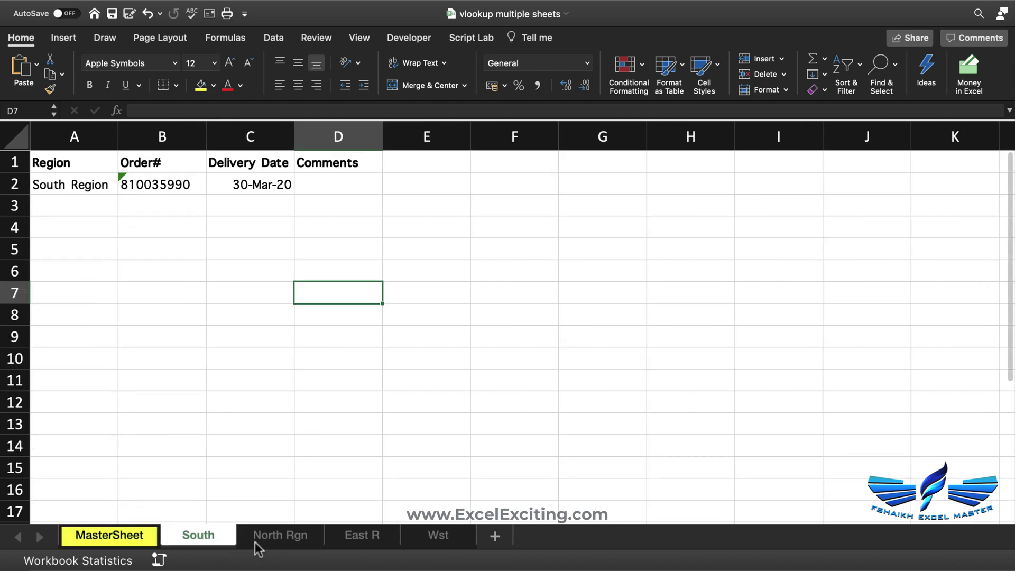
pyautogui.click(278, 539)
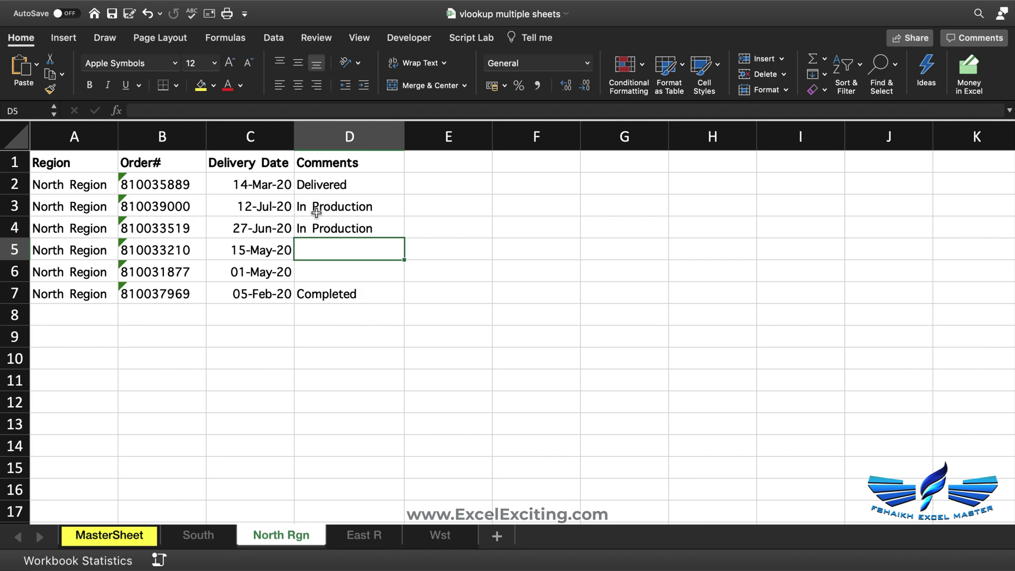
pyautogui.moveTo(339, 186); pyautogui.dragTo(333, 284)
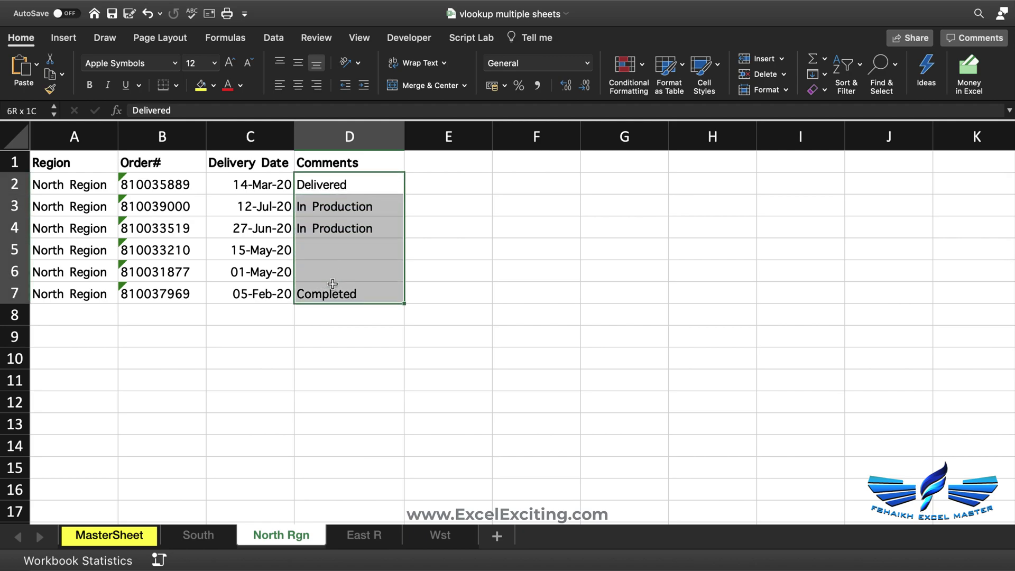
pyautogui.click(114, 531)
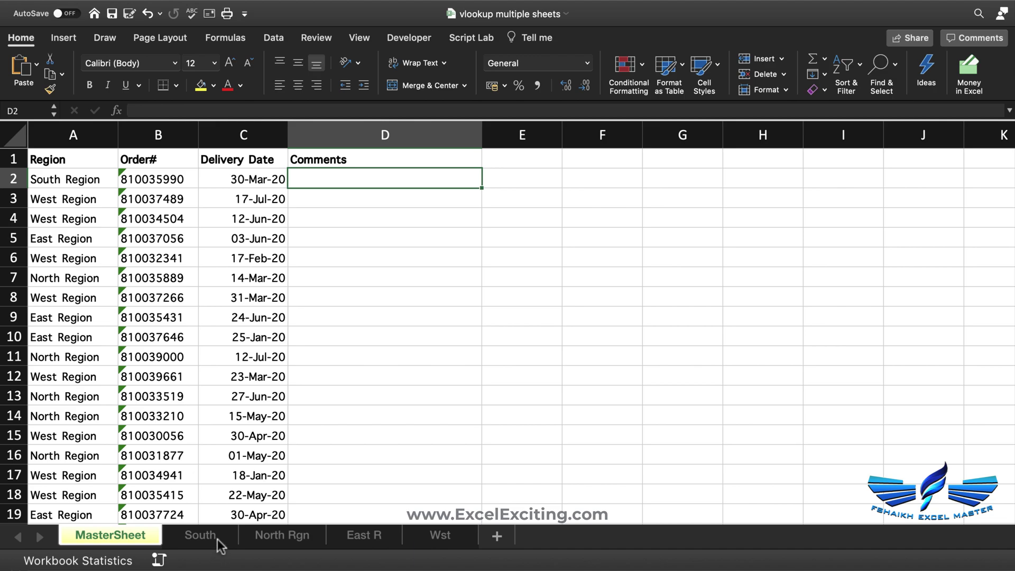
# Rename the North Rgn sheet to North and East R to East.
pyautogui.doubleClick(275, 540)
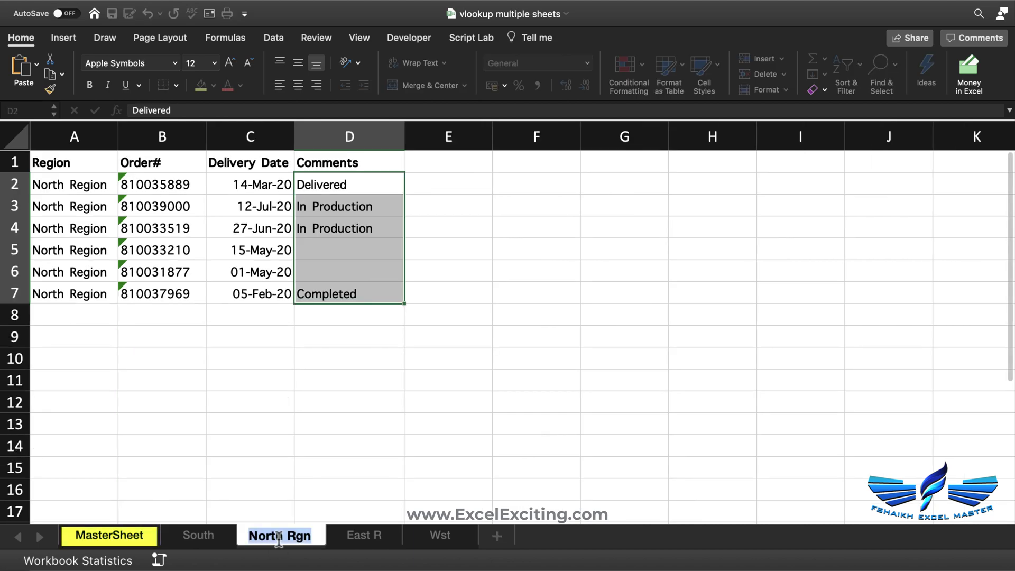
pyautogui.doubleClick(298, 537)
pyautogui.press('BackSpace')
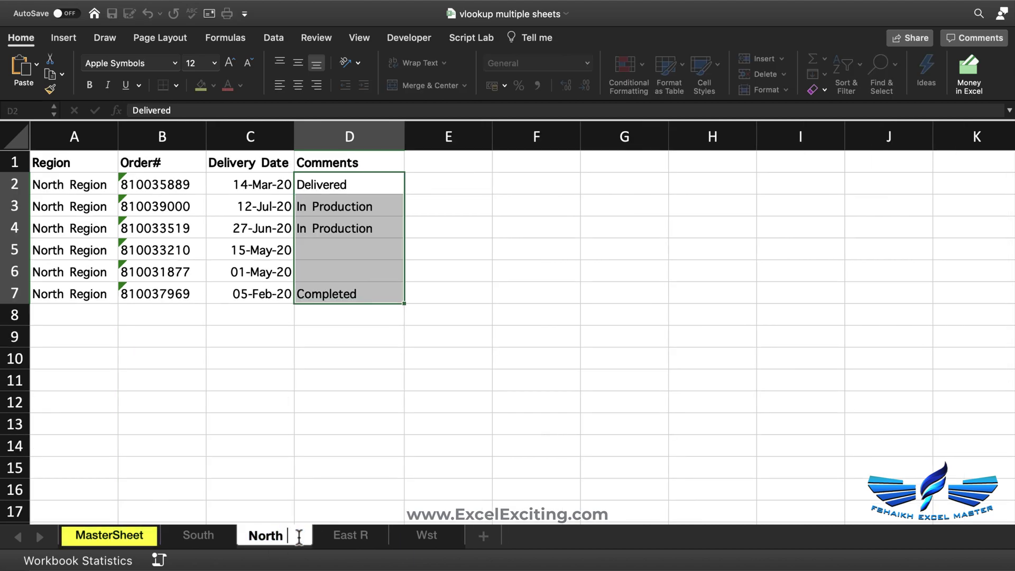
pyautogui.press('Return')
pyautogui.click(354, 536)
pyautogui.doubleClick(368, 537)
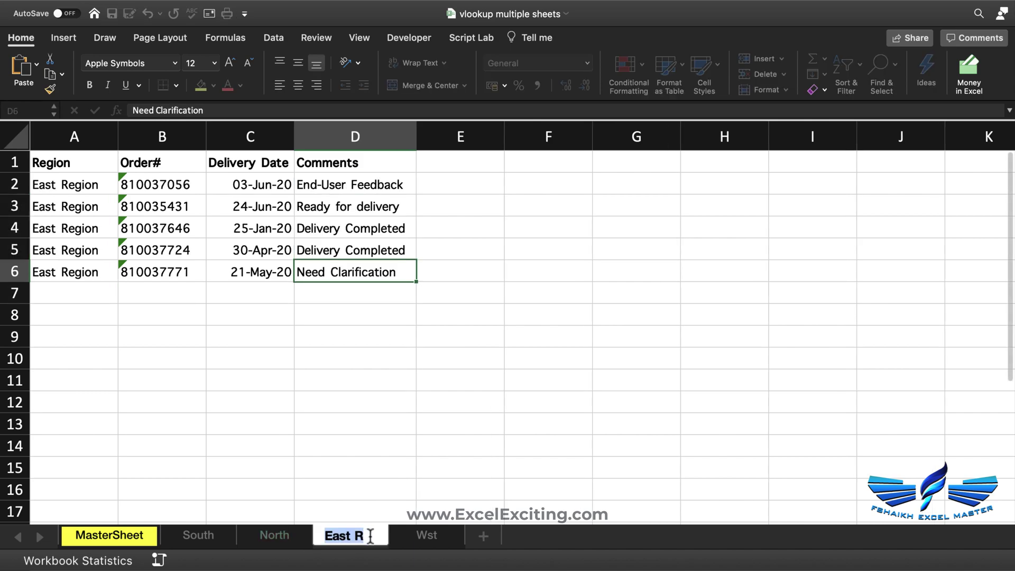
pyautogui.click(371, 537)
pyautogui.press('BackSpace')
pyautogui.press('BackSpace')
pyautogui.press('Return')
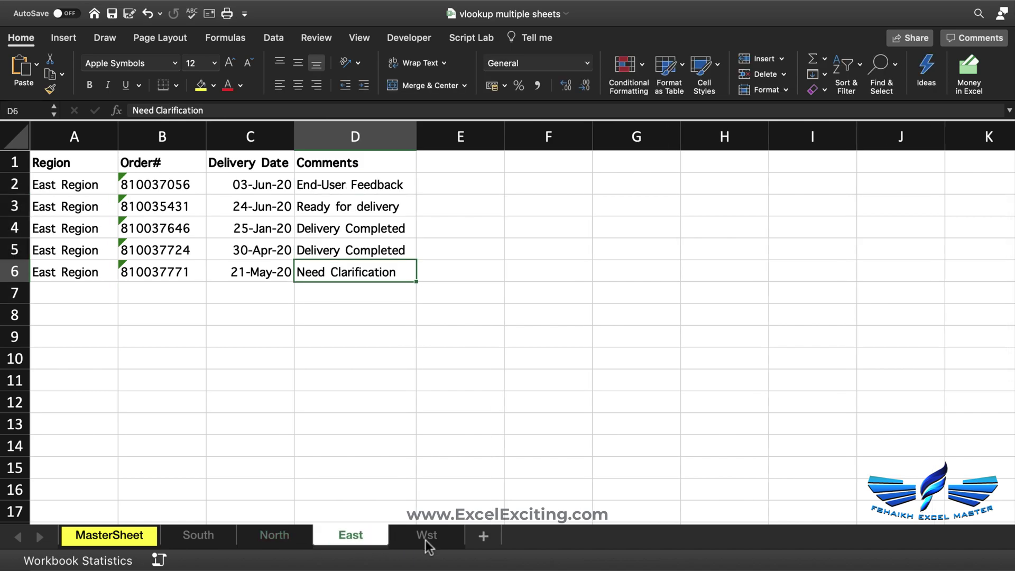
# Rename the Wst sheet to West and go back to MasterSheet.
pyautogui.doubleClick(427, 537)
pyautogui.write('W')
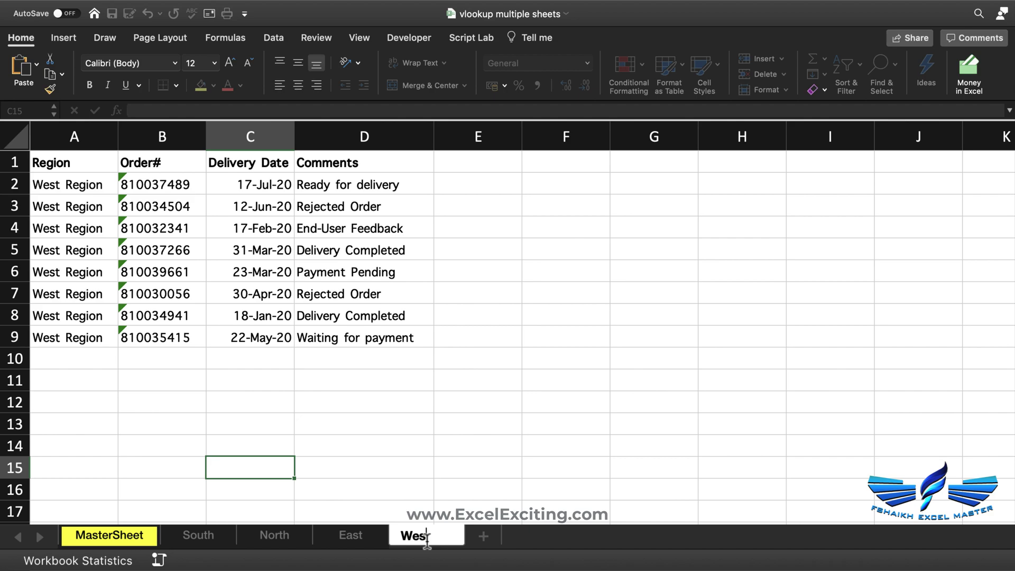
pyautogui.press('Return')
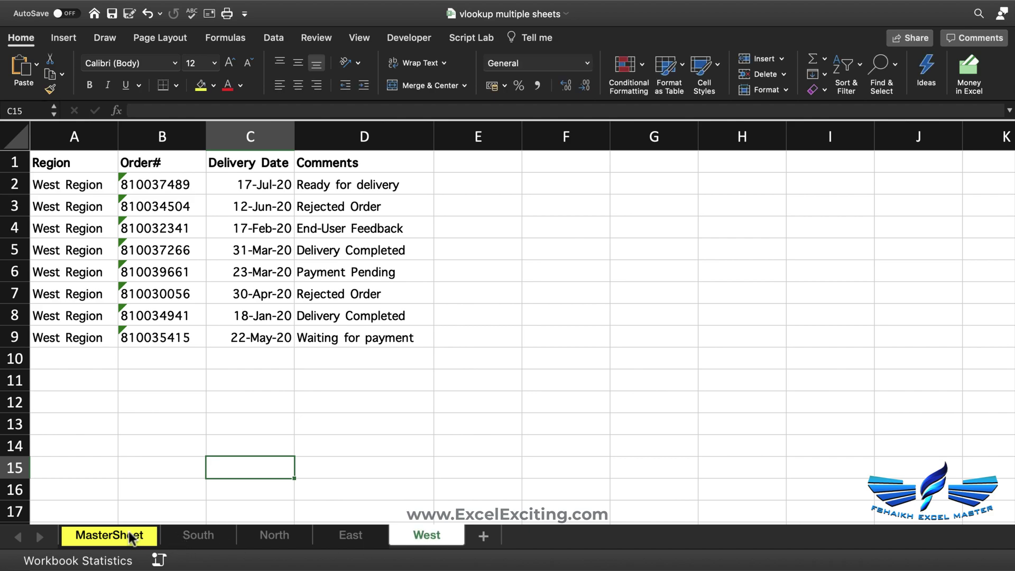
pyautogui.click(129, 534)
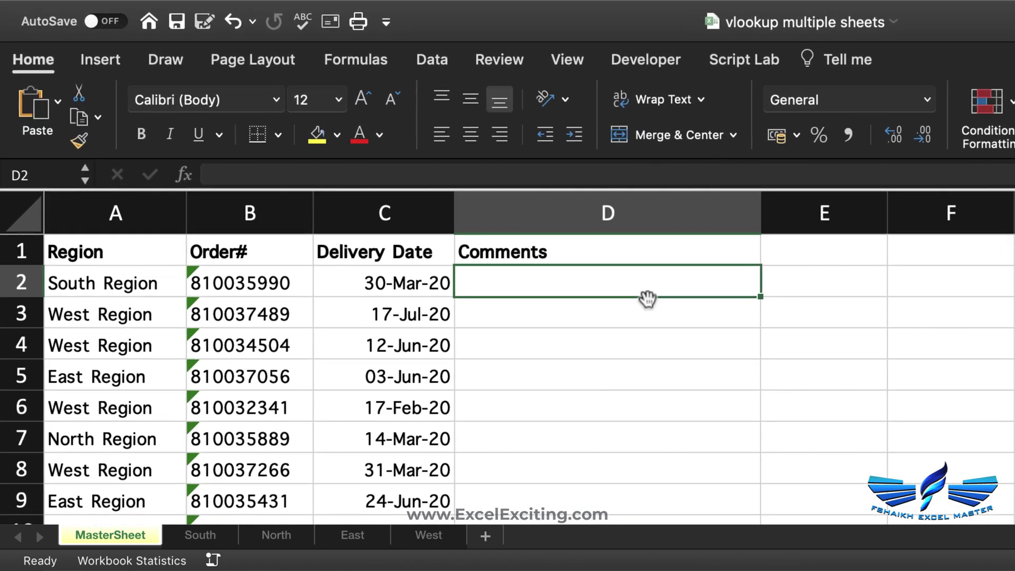
# Enter =FIND(" ",A2)-1 in D2 so it returns 5 for South Region.
pyautogui.write('=')
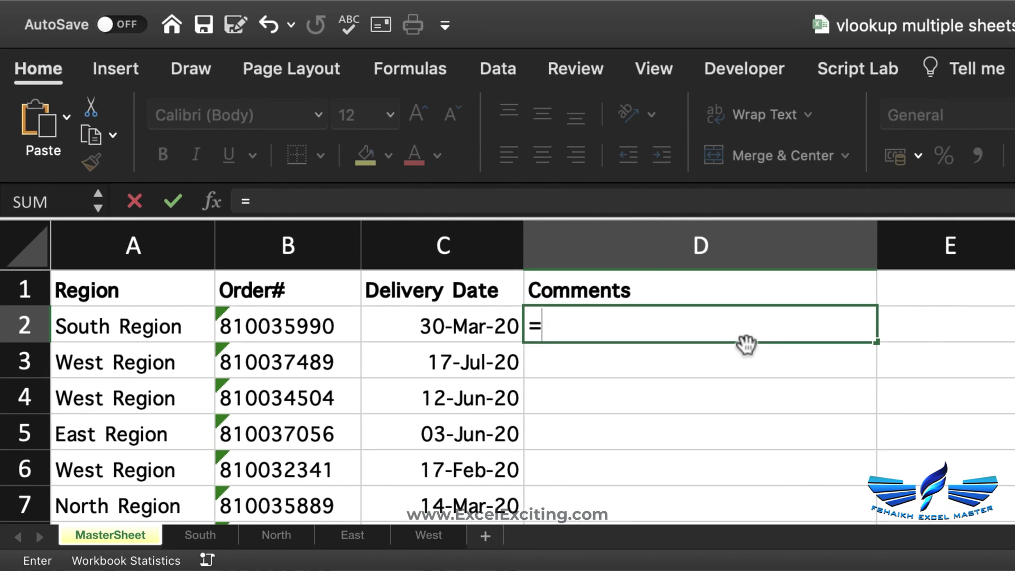
pyautogui.write('FIND(')
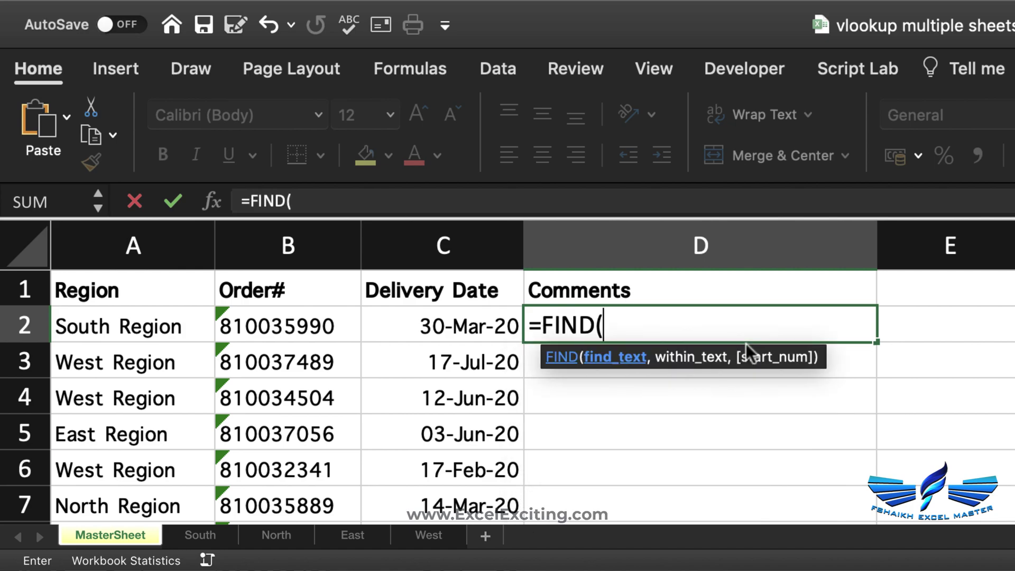
pyautogui.write('" ')
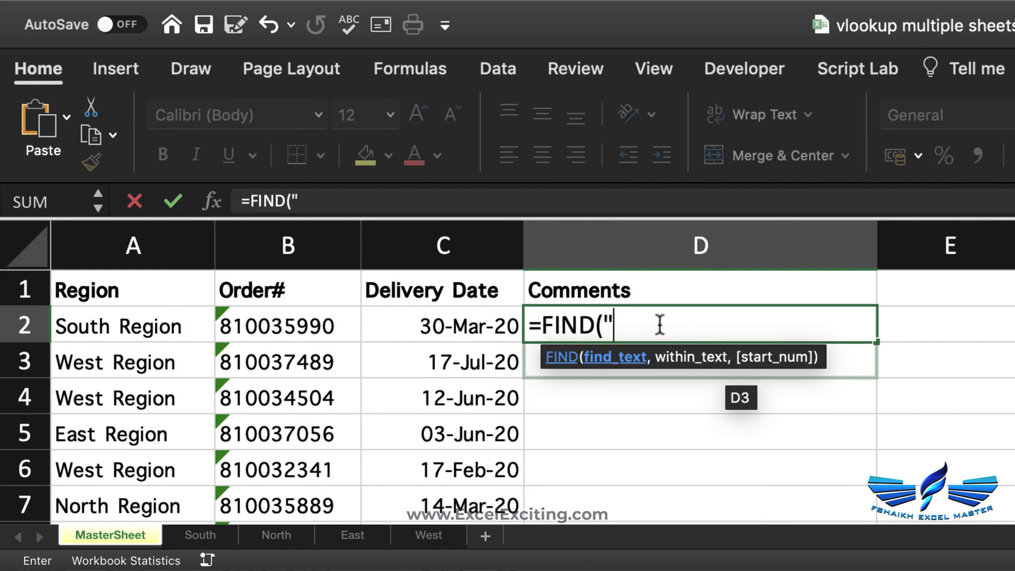
pyautogui.write('",')
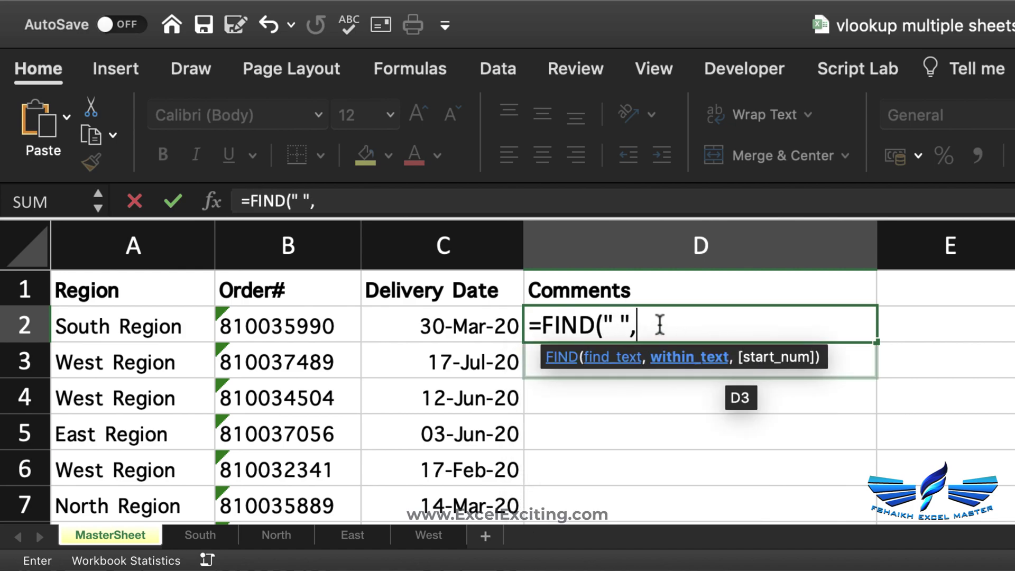
pyautogui.click(139, 312)
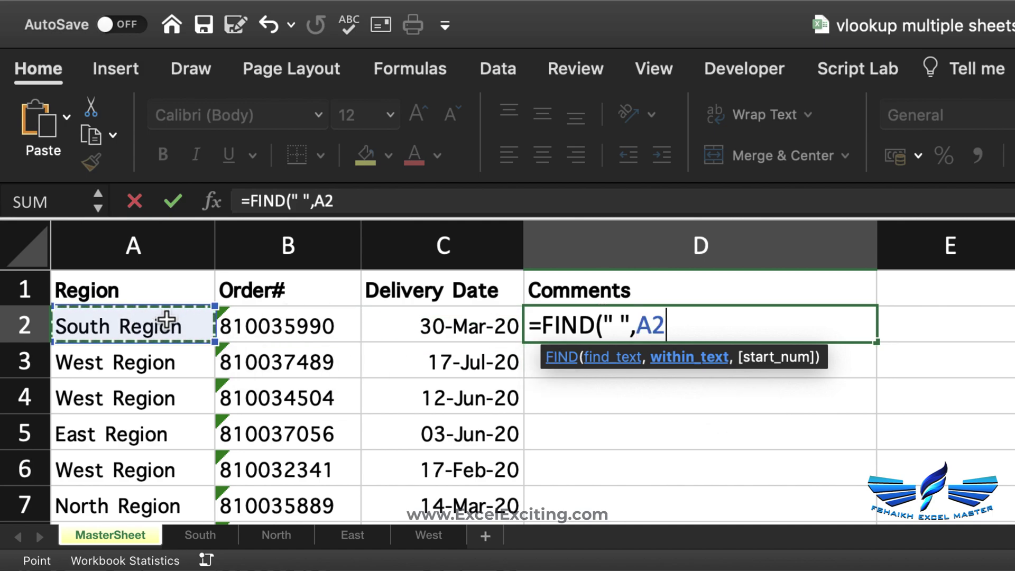
pyautogui.write(',')
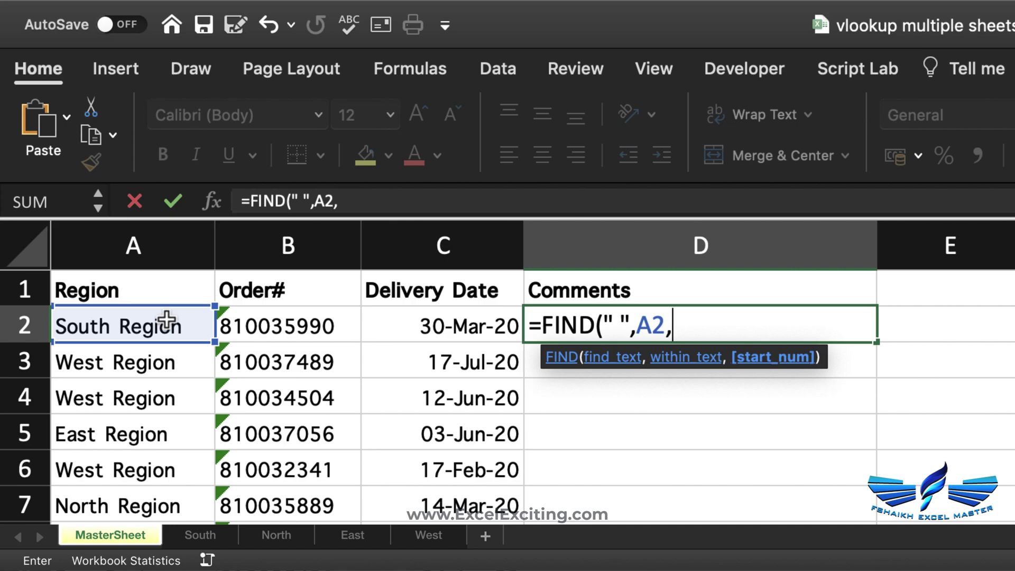
pyautogui.press('BackSpace')
pyautogui.write(')')
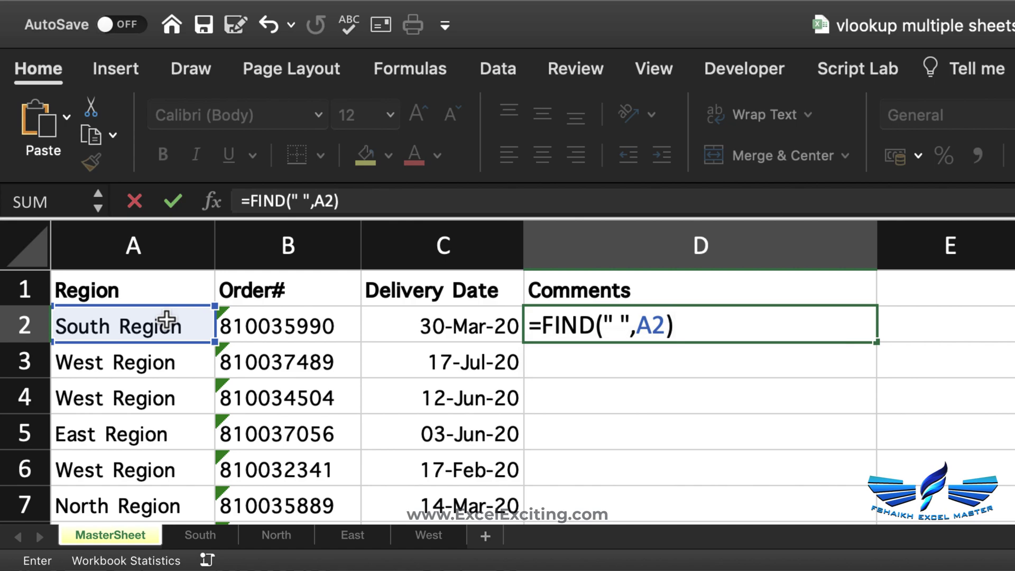
pyautogui.press('Return')
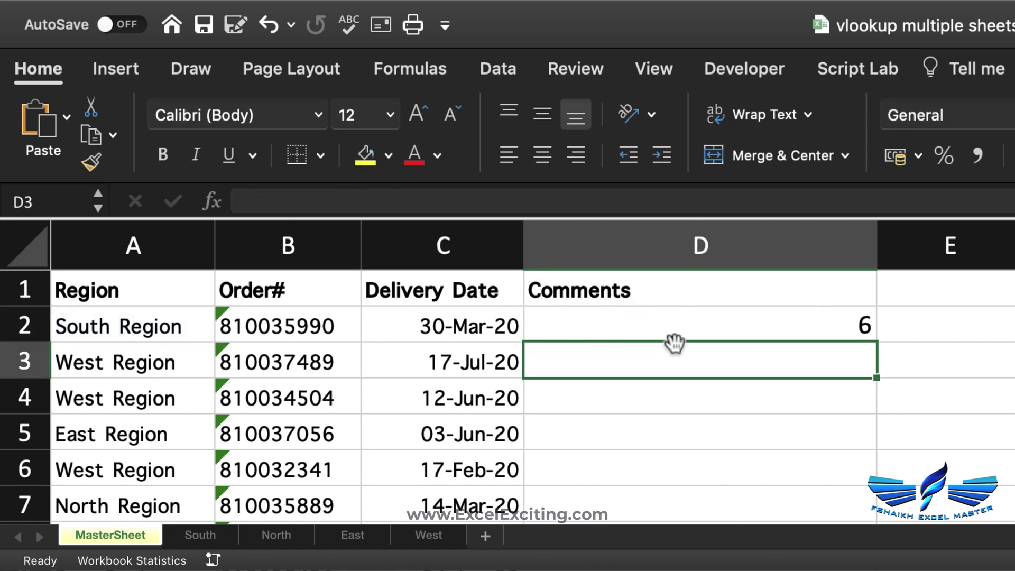
pyautogui.click(701, 325)
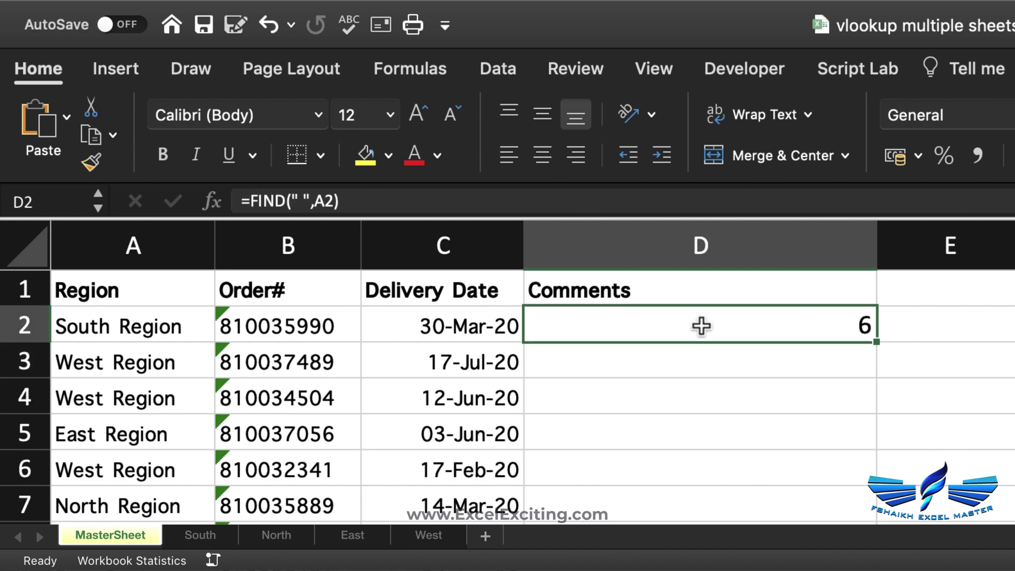
pyautogui.doubleClick(756, 327)
pyautogui.write('-')
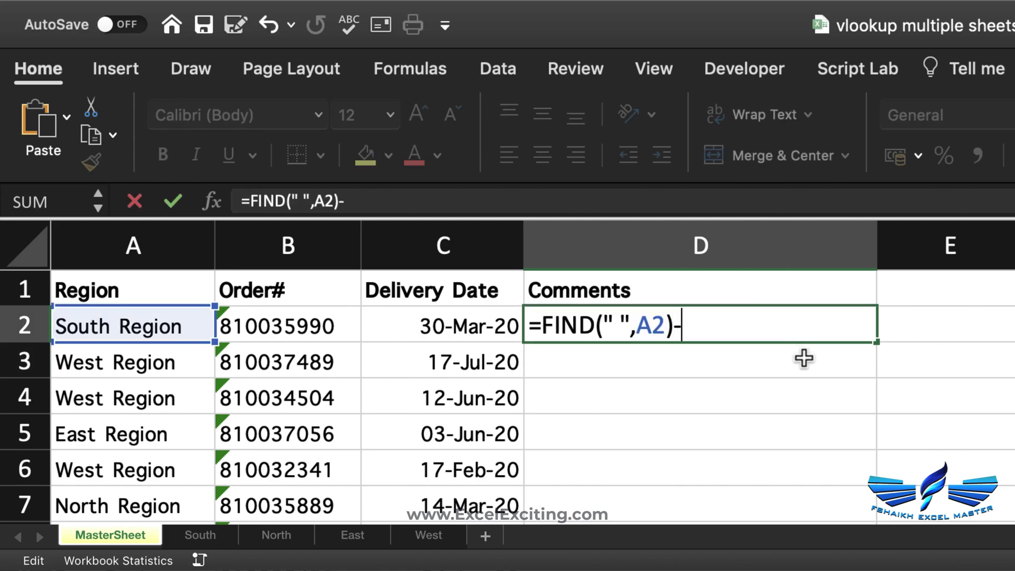
pyautogui.write('1')
pyautogui.press('Return')
pyautogui.click(808, 319)
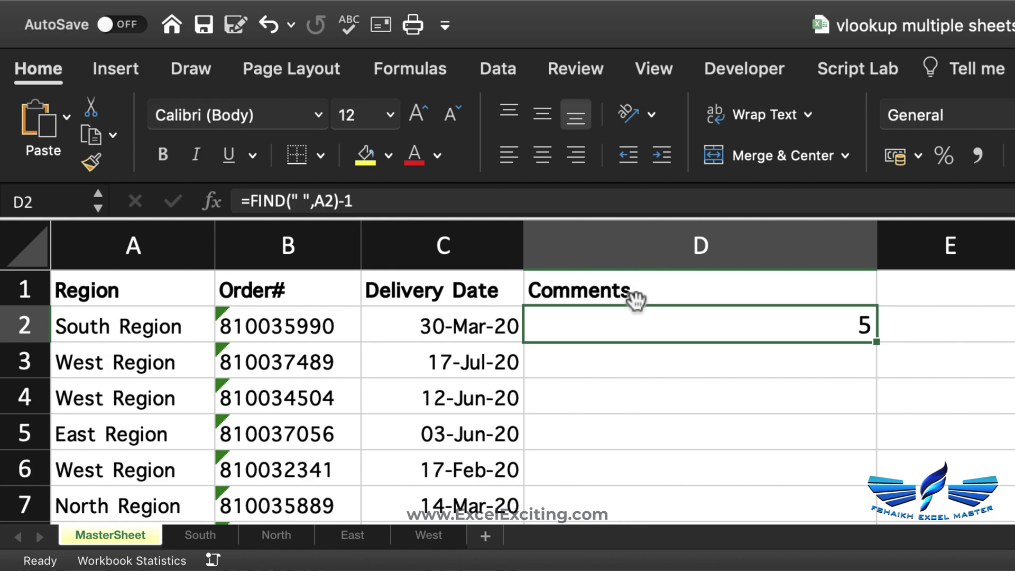
# Wrap D2's formula as =LEFT(A2,FIND(" ",A2)-1) so it shows South.
pyautogui.doubleClick(634, 315)
pyautogui.click(542, 324)
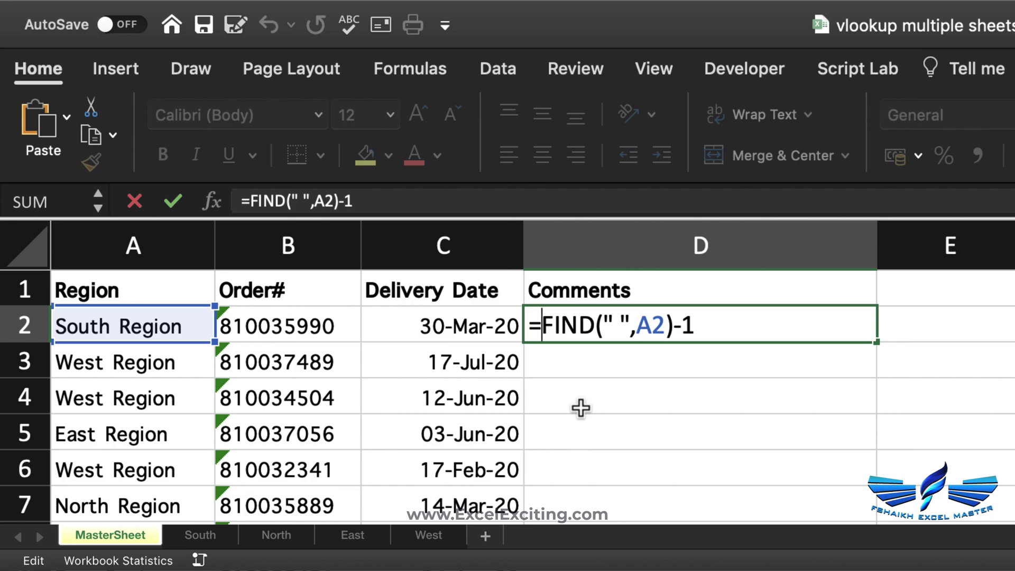
pyautogui.write('le')
pyautogui.press('Tab')
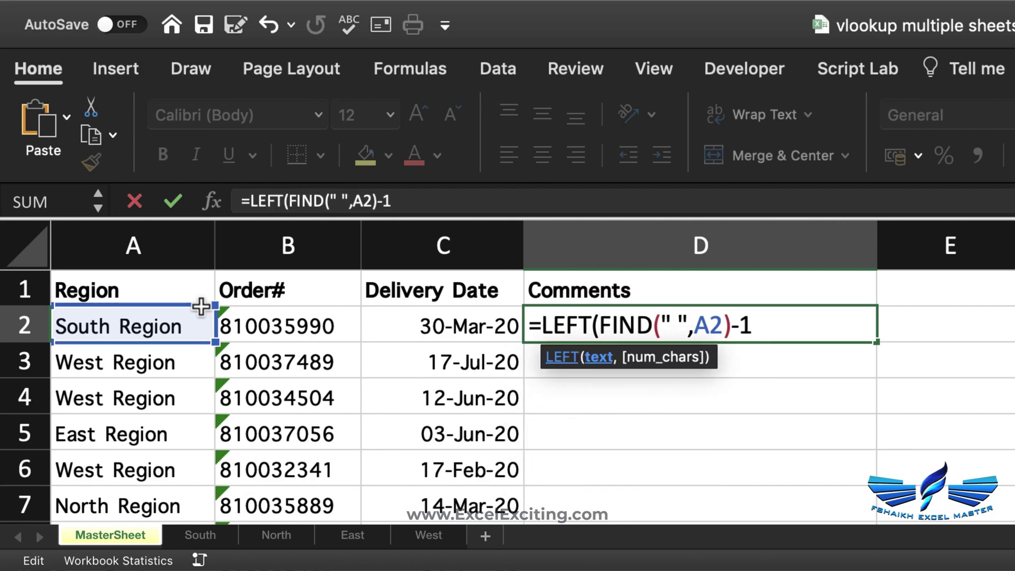
pyautogui.click(136, 324)
pyautogui.write(',')
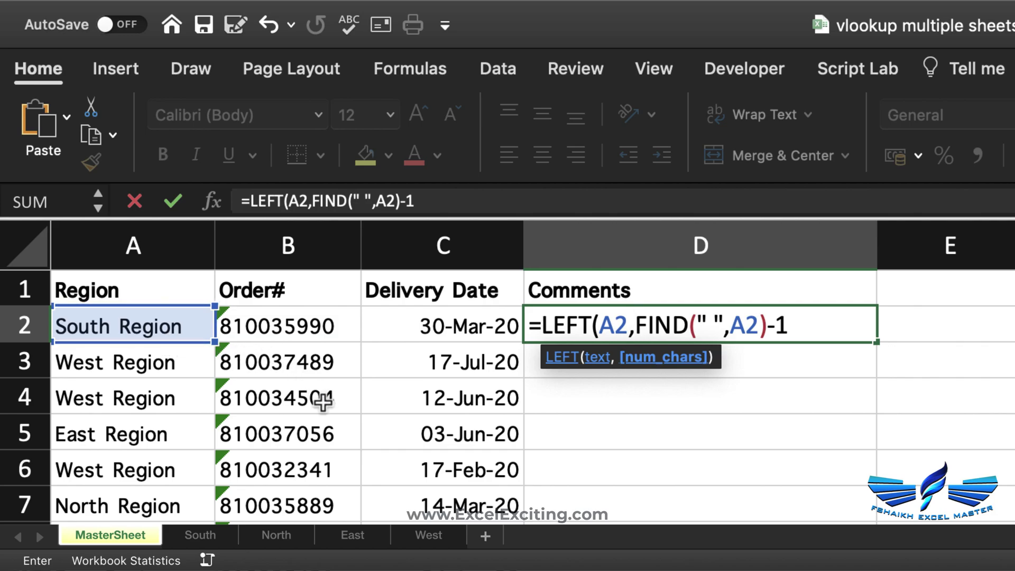
pyautogui.click(827, 325)
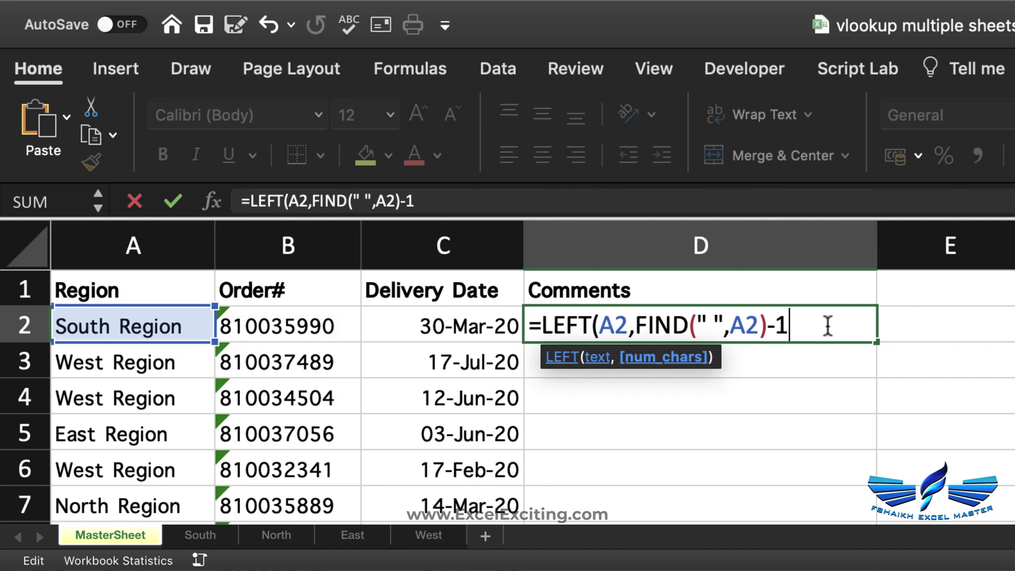
pyautogui.write(')')
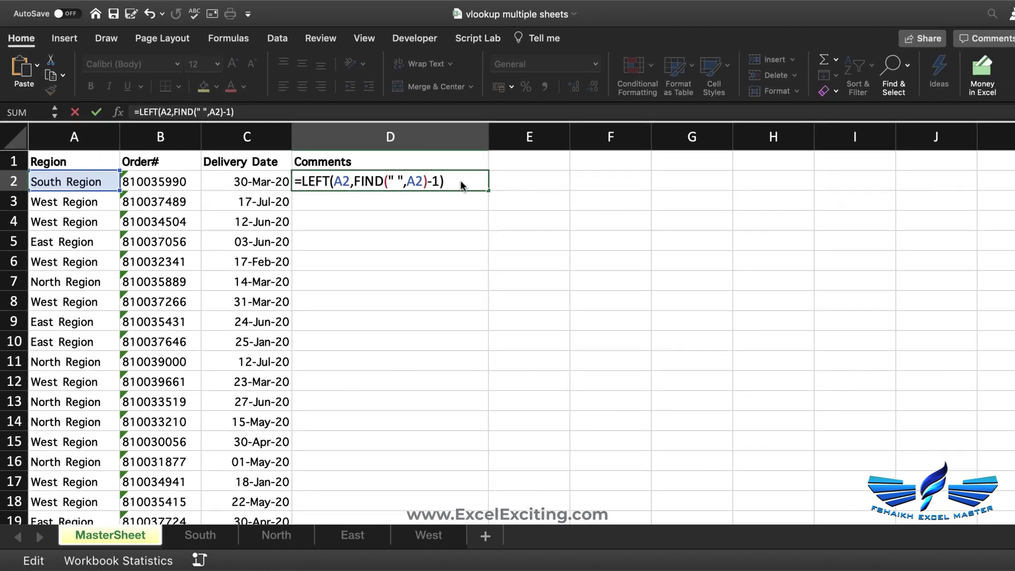
pyautogui.press('Return')
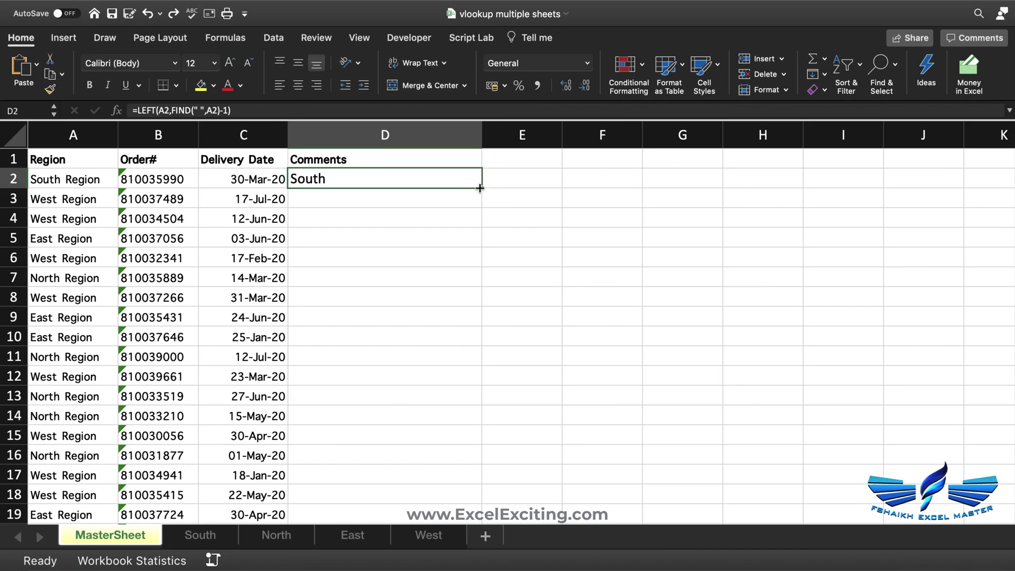
# Fill the LEFT formula down Comments, inspect its expression in D2, then undo the fill.
pyautogui.doubleClick(479, 188)
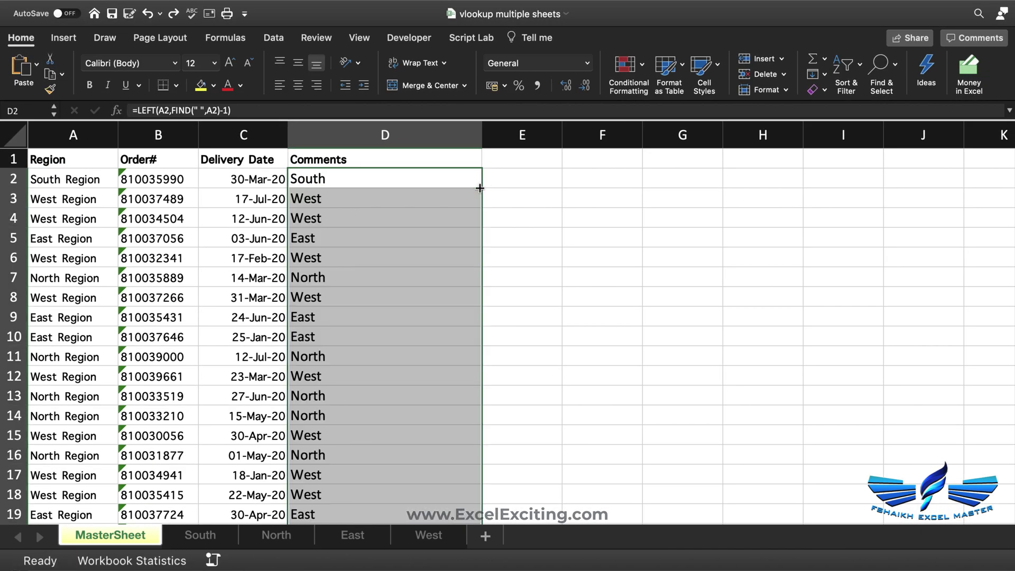
pyautogui.click(388, 180)
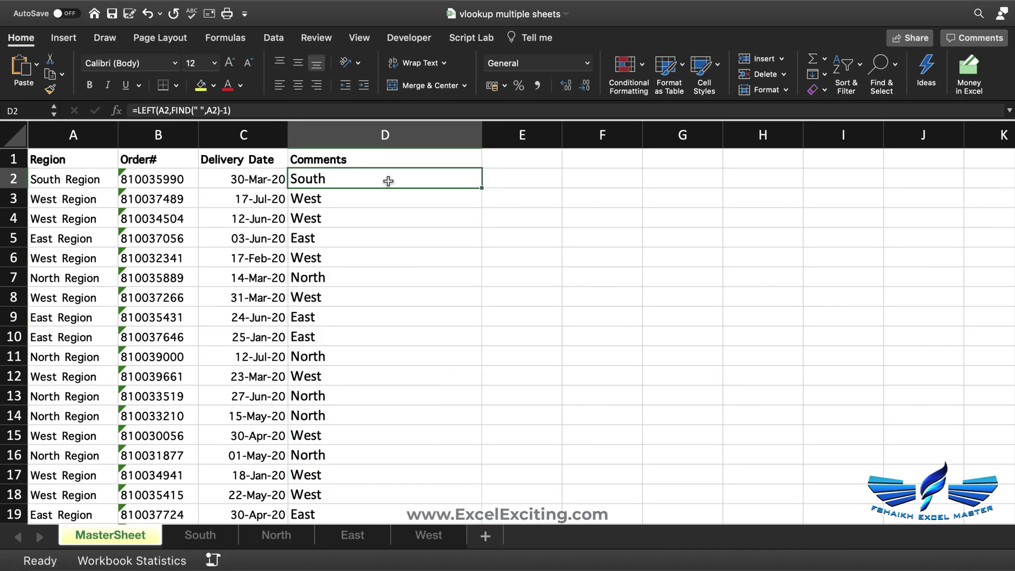
pyautogui.doubleClick(343, 179)
pyautogui.moveTo(449, 179); pyautogui.dragTo(296, 170)
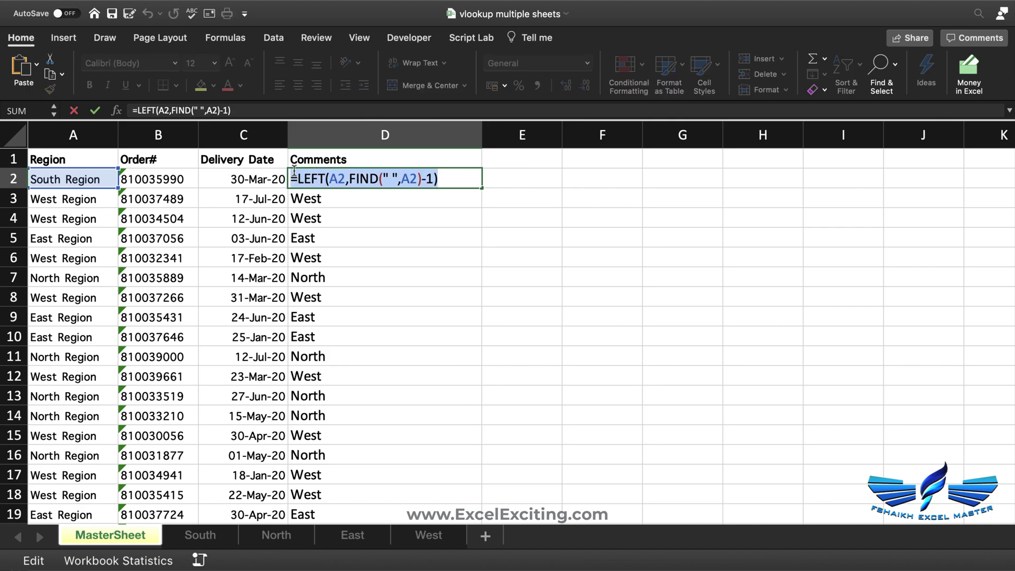
pyautogui.press('Escape')
pyautogui.scroll(-7, 295, 170)
pyautogui.scroll(7, 295, 170)
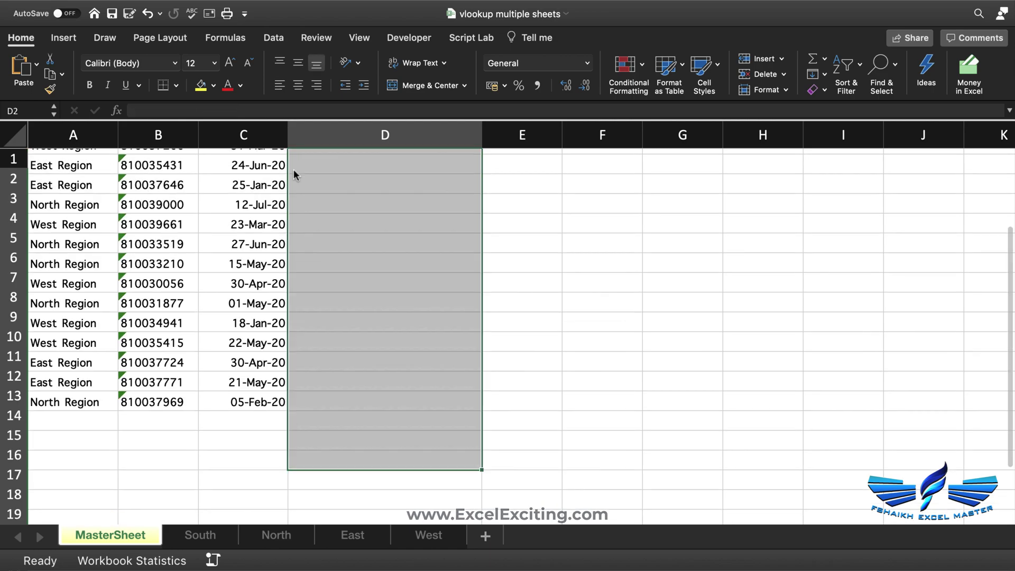
pyautogui.press('super+z')
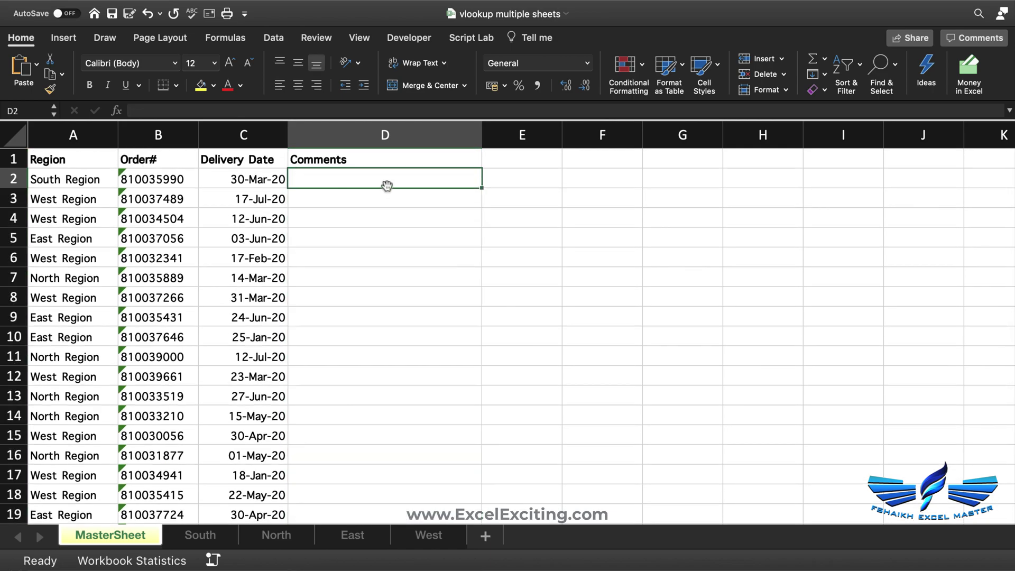
# Start =VLOOKUP(B2, in D2, selecting the West sheet's order table as the range.
pyautogui.write('=')
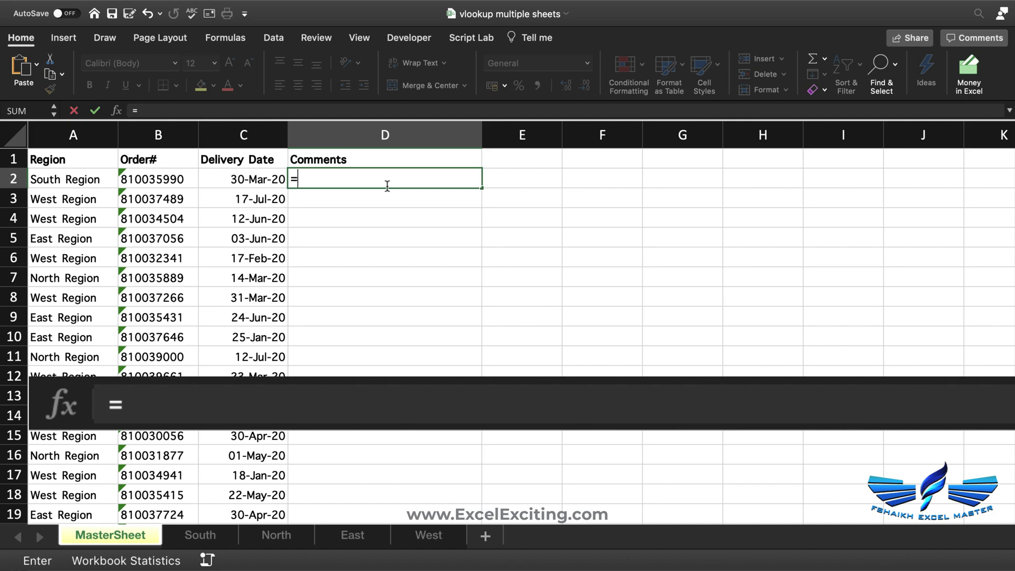
pyautogui.write('vo')
pyautogui.press('BackSpace')
pyautogui.write('l')
pyautogui.press('Tab')
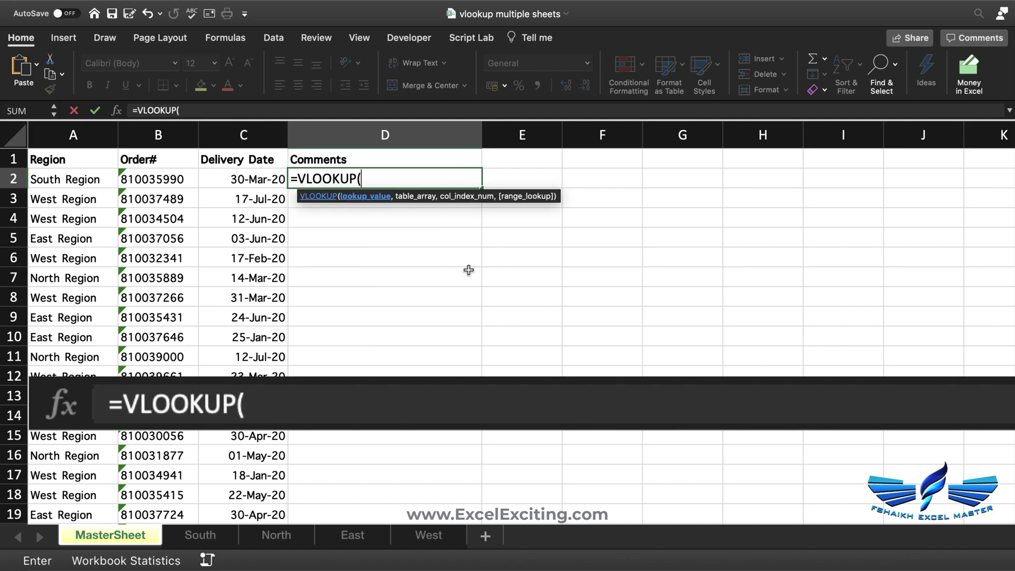
pyautogui.click(181, 179)
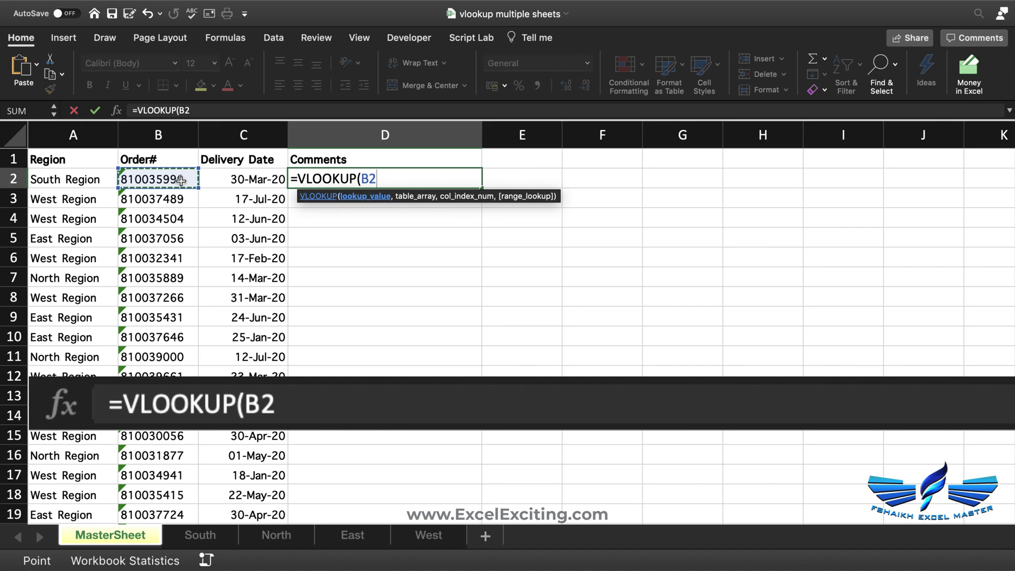
pyautogui.write(',')
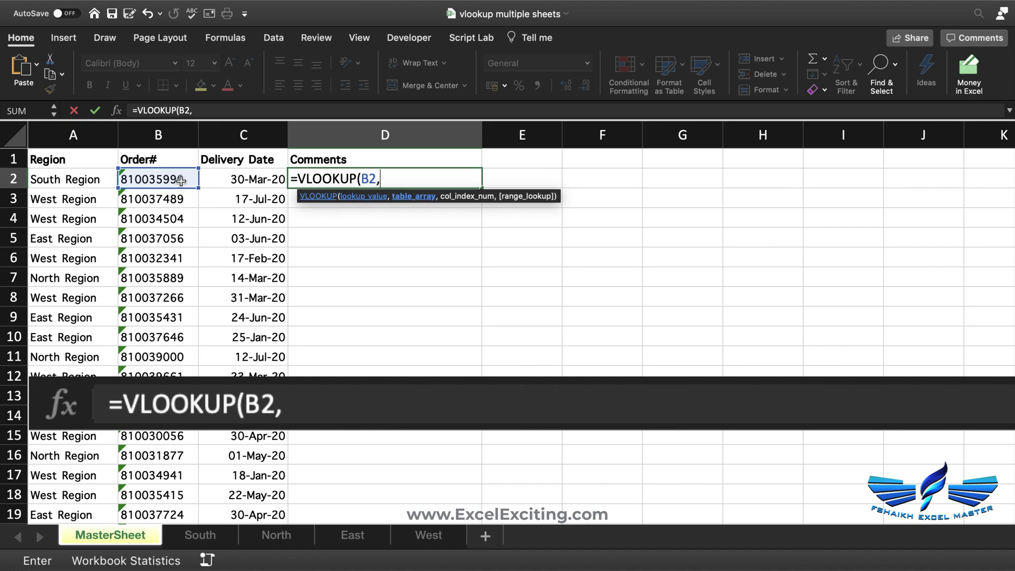
pyautogui.click(430, 536)
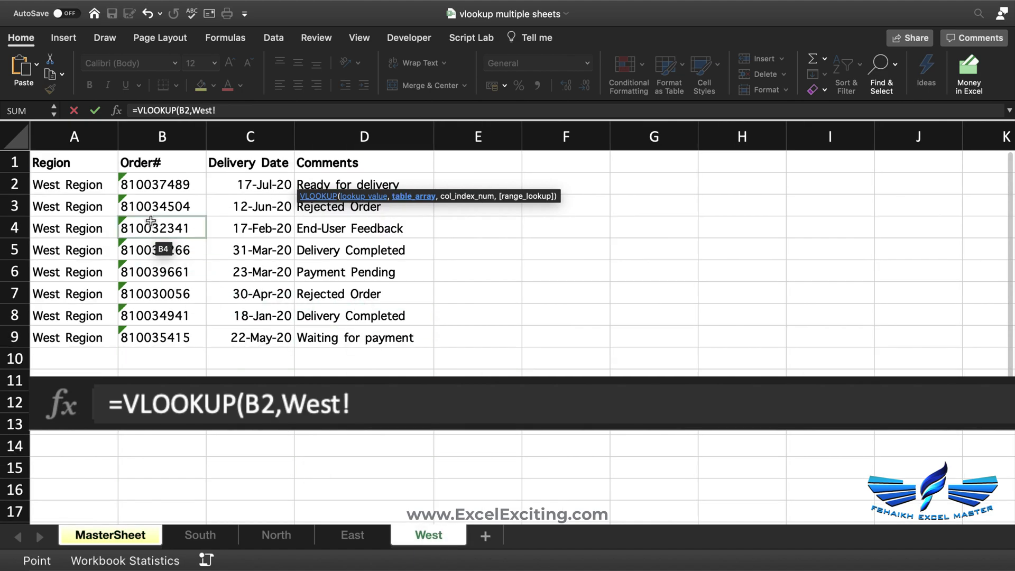
pyautogui.moveTo(155, 185); pyautogui.dragTo(394, 547)
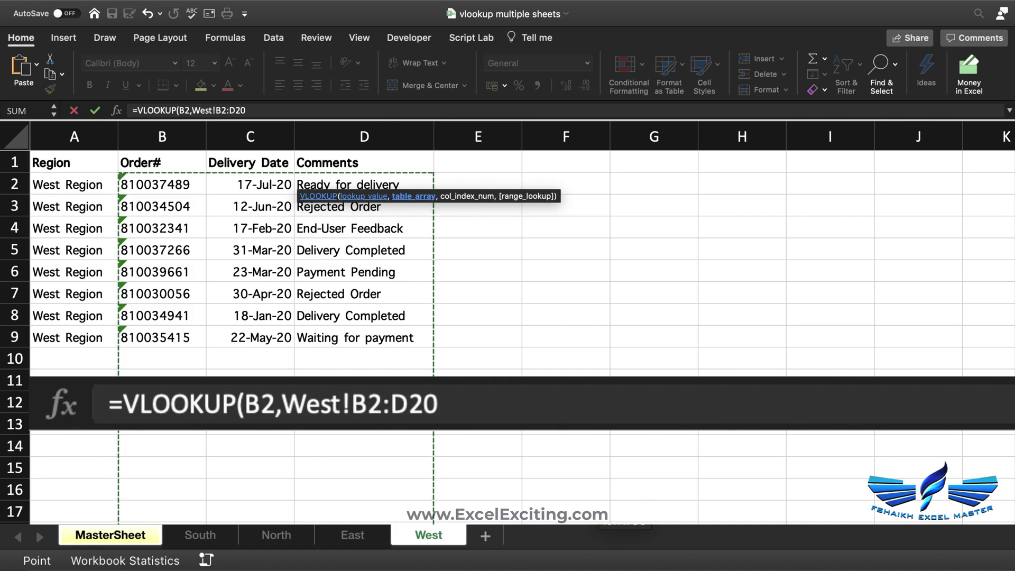
# Make the range West!$B$2:$D$20 absolute, finish with 3,FALSE, and fill it down Comments.
pyautogui.press('F4')
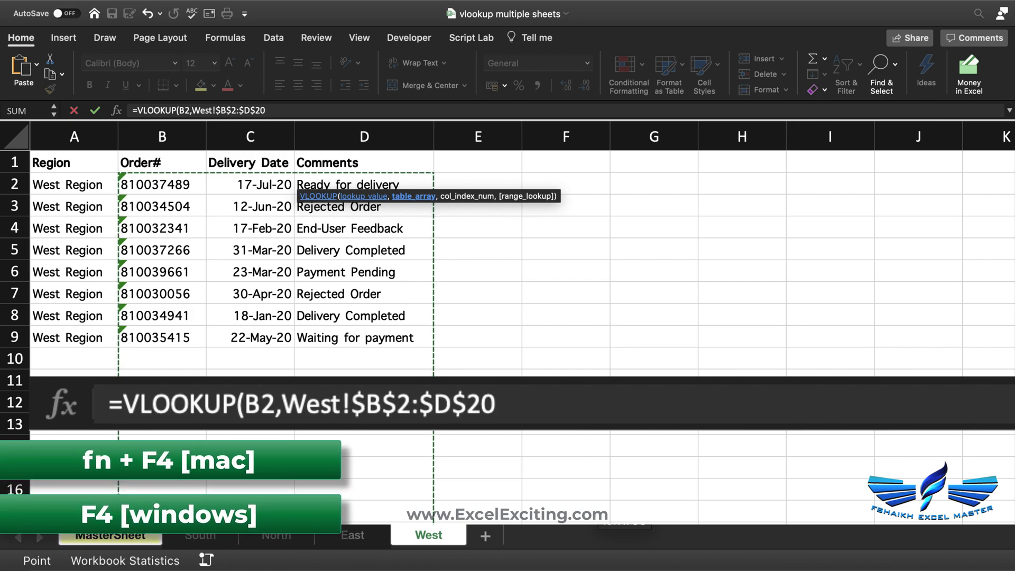
pyautogui.write(',')
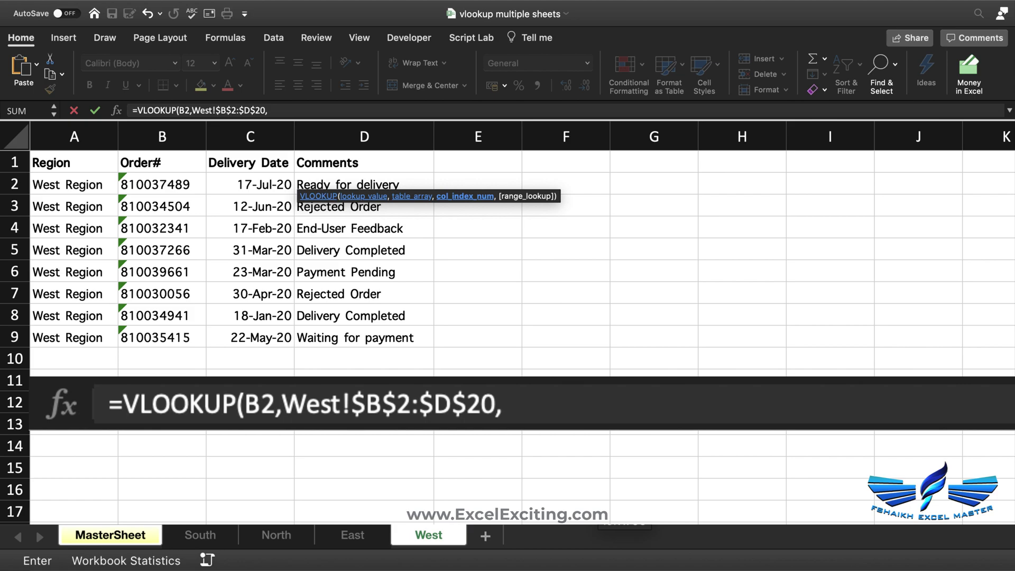
pyautogui.write('3,')
pyautogui.press('Down')
pyautogui.press('Tab')
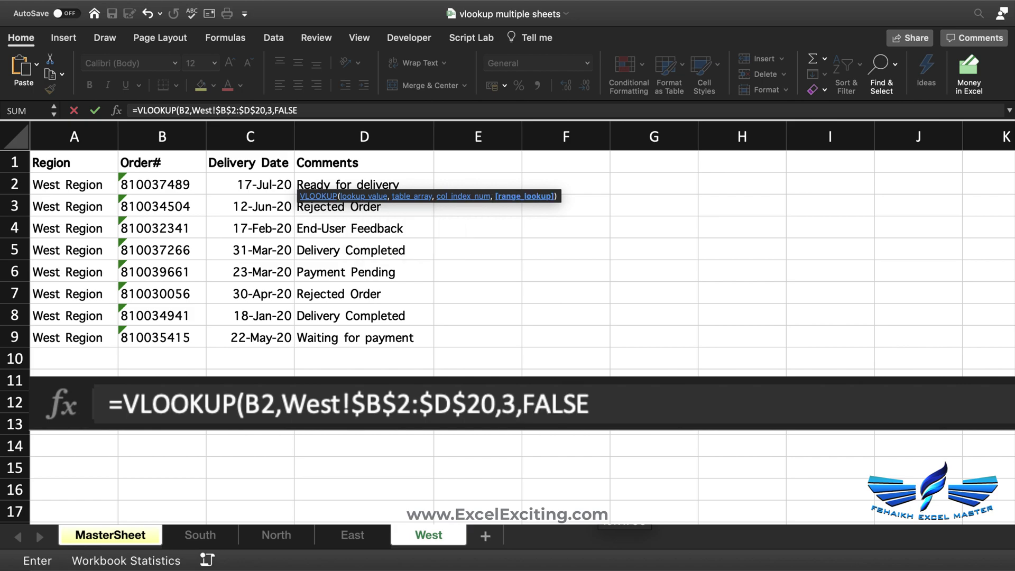
pyautogui.write(')')
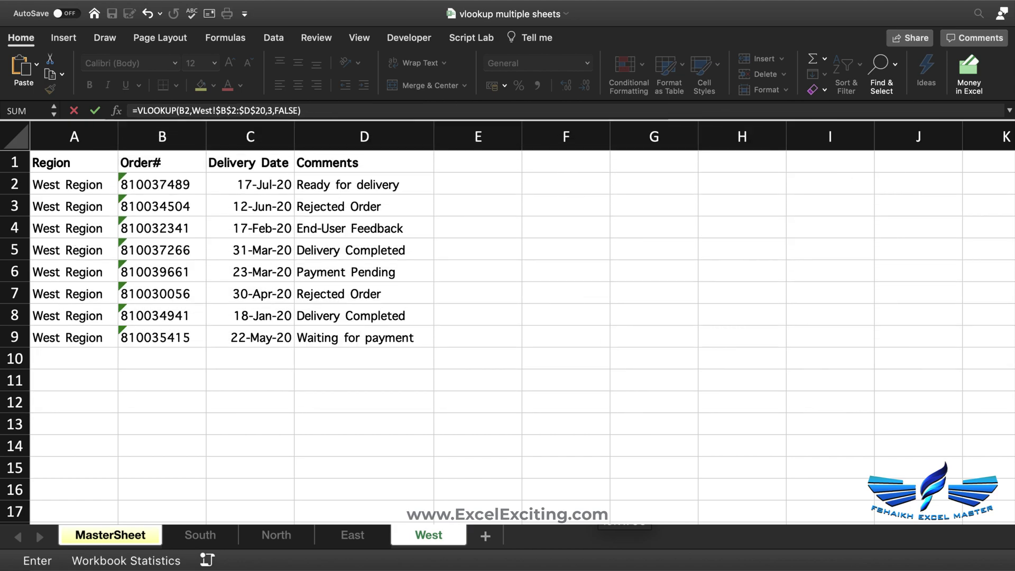
pyautogui.press('Return')
pyautogui.click(460, 180)
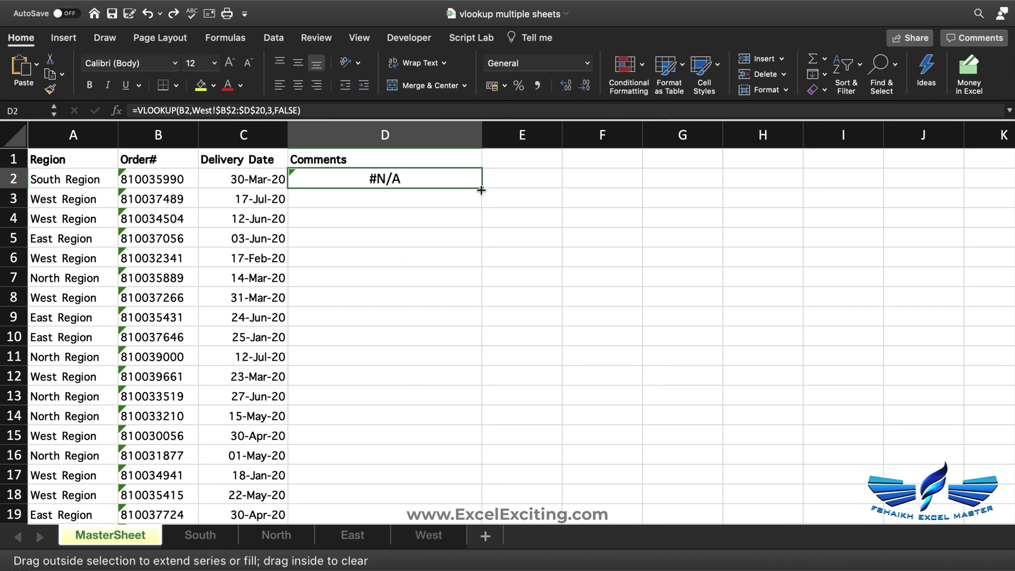
pyautogui.doubleClick(481, 188)
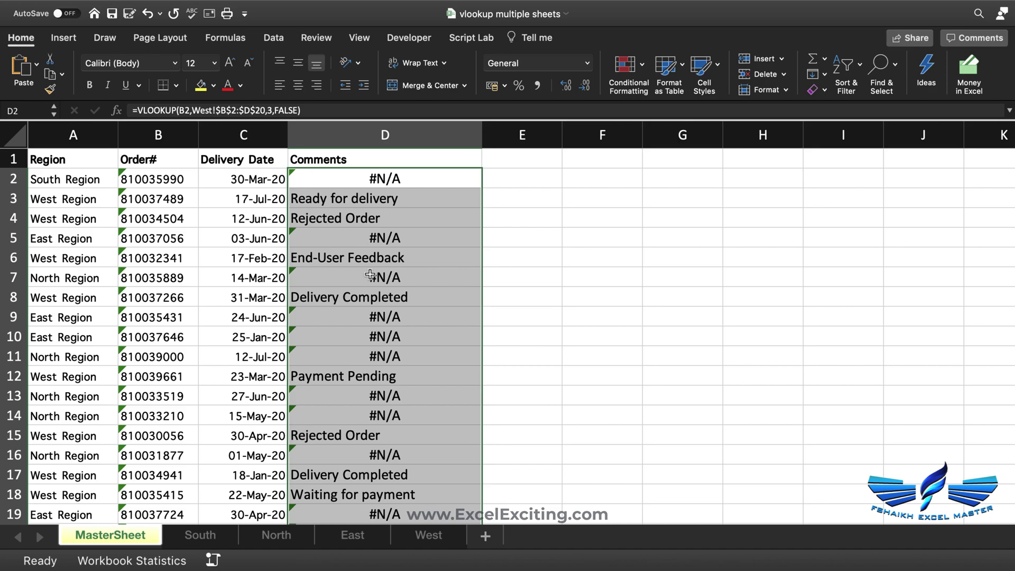
pyautogui.click(362, 175)
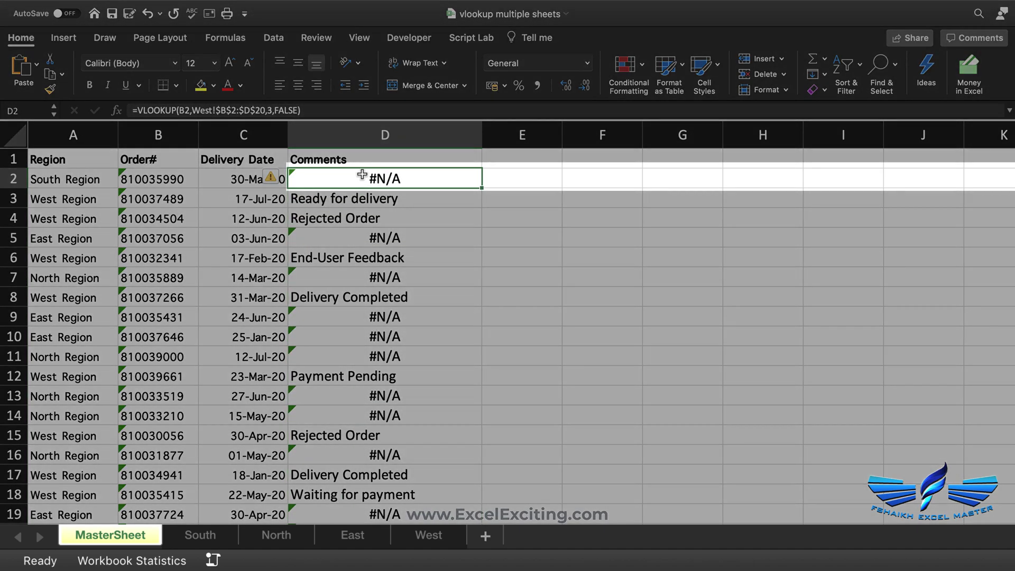
# Replace West in D2's range with the LEFT region-name expression joined to "!$B$2:$D$20".
pyautogui.doubleClick(362, 175)
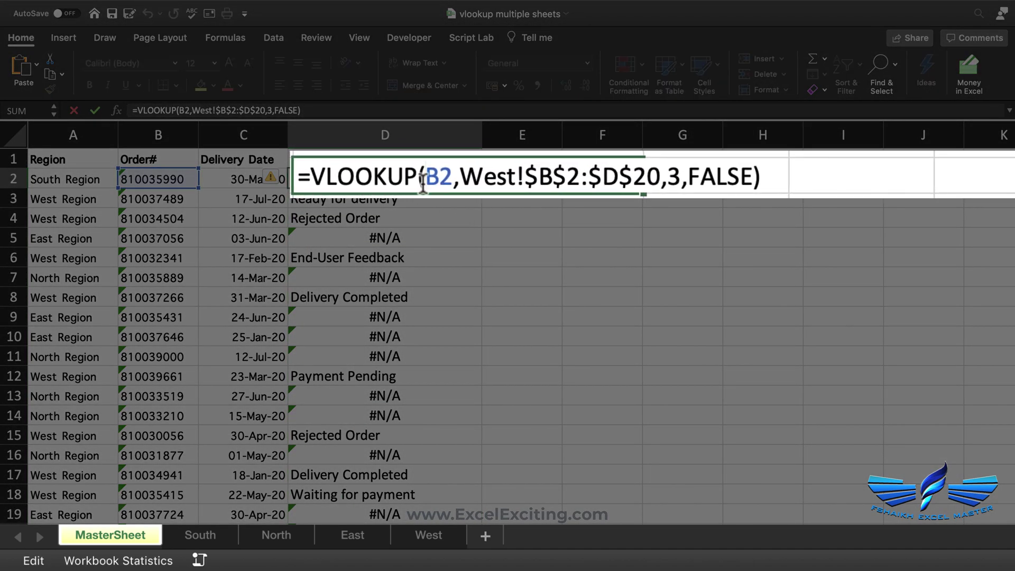
pyautogui.click(460, 177)
pyautogui.moveTo(460, 177); pyautogui.dragTo(524, 184)
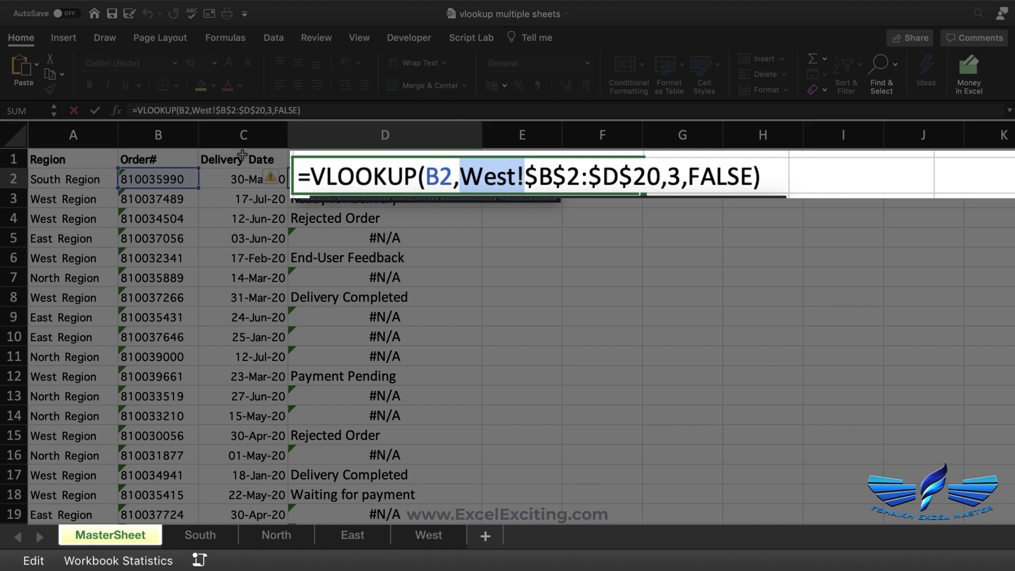
pyautogui.press('Left')
pyautogui.hotkey('shift', 'Right')
pyautogui.hotkey('shift', 'Right')
pyautogui.hotkey('shift', 'Right')
pyautogui.hotkey('shift', 'Right')
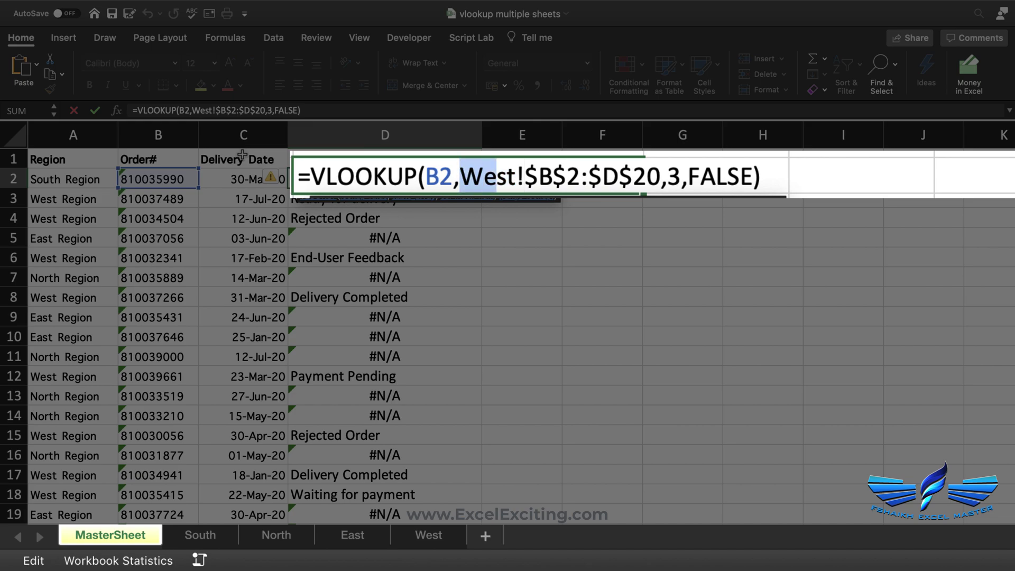
pyautogui.write('=LEFT(A2,FIND(" ",A2)-1)')
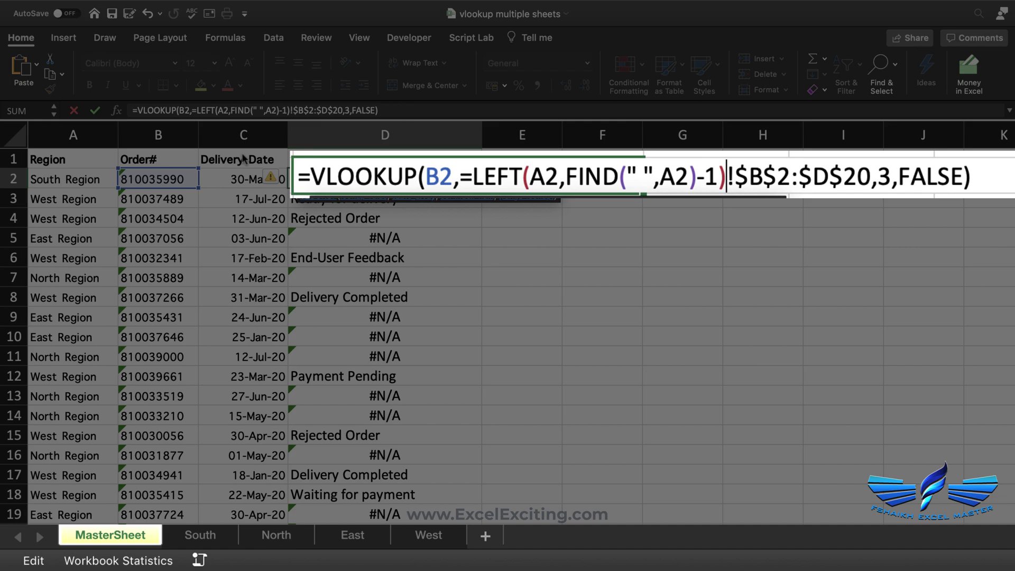
pyautogui.write('&')
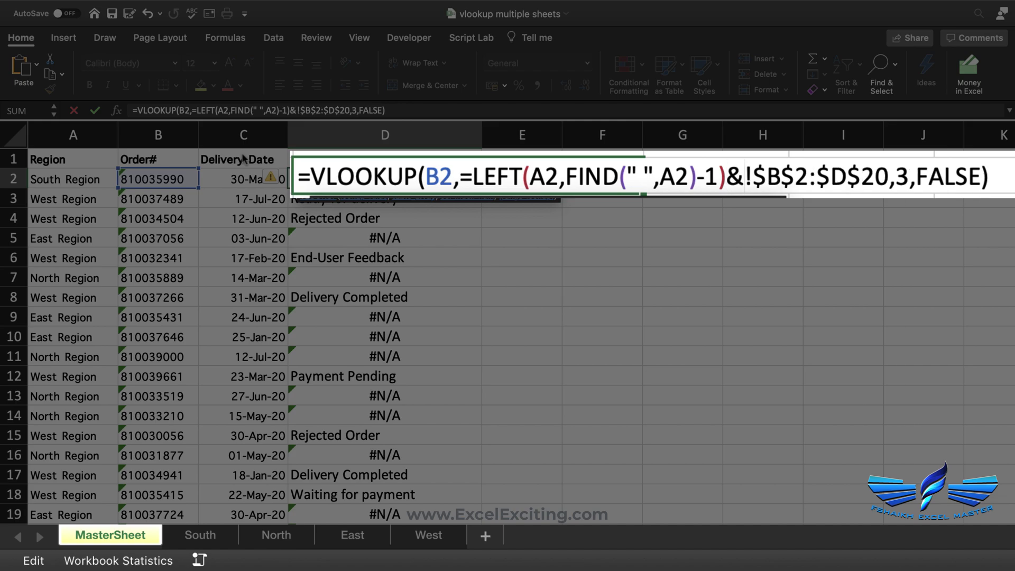
pyautogui.write('"')
pyautogui.press('Right')
pyautogui.press('Right')
pyautogui.press('Right')
pyautogui.press('Right')
pyautogui.press('Right')
pyautogui.press('Right')
pyautogui.press('Right')
pyautogui.press('Right')
pyautogui.press('Right')
pyautogui.press('Right')
pyautogui.press('Right')
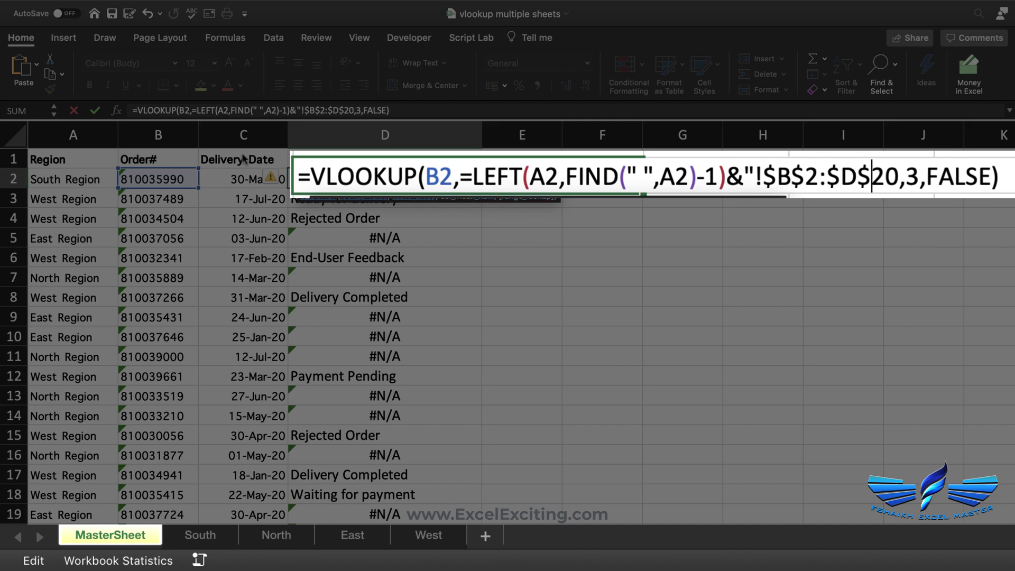
pyautogui.write('"')
# Delete the stray equals sign and evaluate the built reference with F9, confirming South!$B$2:$D$20.
pyautogui.press('Left')
pyautogui.press('Left')
pyautogui.press('Left')
pyautogui.press('Left')
pyautogui.press('Left')
pyautogui.press('Left')
pyautogui.press('Left')
pyautogui.press('Left')
pyautogui.press('Left')
pyautogui.press('Left')
pyautogui.press('Left')
pyautogui.press('Left')
pyautogui.press('Left')
pyautogui.press('Left')
pyautogui.press('Left')
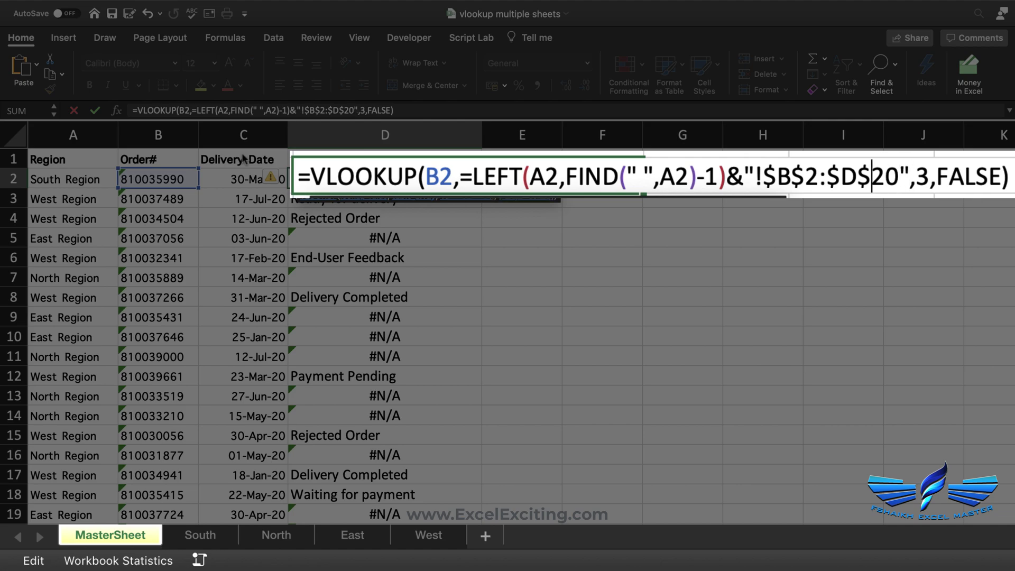
pyautogui.press('Left')
pyautogui.press('Left')
pyautogui.press('Left')
pyautogui.press('Left')
pyautogui.press('Left')
pyautogui.press('Left')
pyautogui.press('Left')
pyautogui.press('Left')
pyautogui.press('Left')
pyautogui.press('Left')
pyautogui.press('Left')
pyautogui.press('Left')
pyautogui.press('Left')
pyautogui.press('Left')
pyautogui.press('Left')
pyautogui.press('Left')
pyautogui.press('Left')
pyautogui.press('Left')
pyautogui.press('Left')
pyautogui.press('Left')
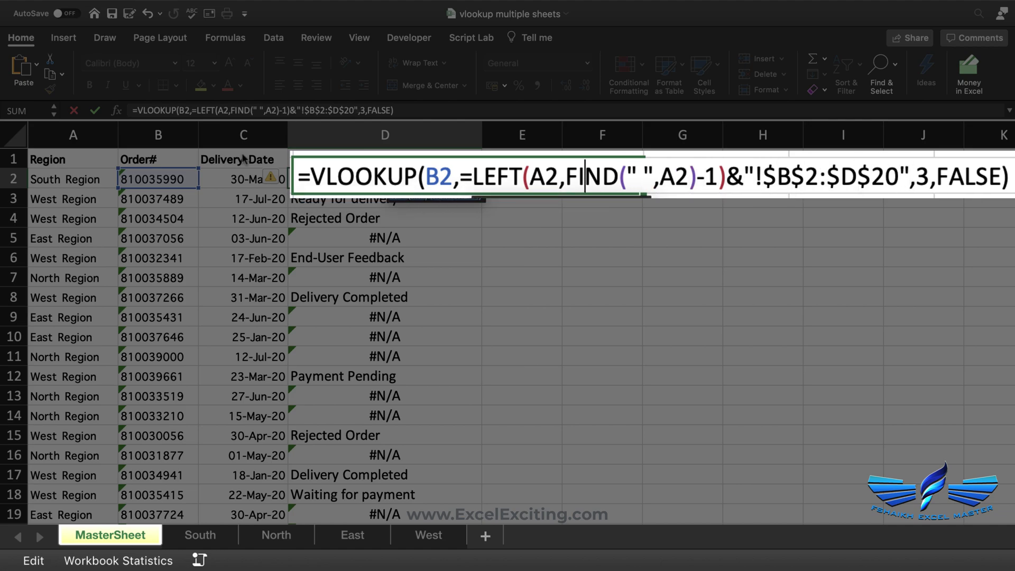
pyautogui.press('BackSpace')
pyautogui.hotkey('shift', 'Right')
pyautogui.hotkey('shift', 'Right')
pyautogui.hotkey('shift', 'Right')
pyautogui.hotkey('shift', 'Right')
pyautogui.hotkey('shift', 'Right')
pyautogui.hotkey('shift', 'Right')
pyautogui.hotkey('shift', 'Right')
pyautogui.hotkey('shift', 'Right')
pyautogui.hotkey('shift', 'Right')
pyautogui.hotkey('shift', 'Right')
pyautogui.hotkey('shift', 'Right')
pyautogui.hotkey('shift', 'Right')
pyautogui.hotkey('shift', 'Right')
pyautogui.hotkey('shift', 'Right')
pyautogui.hotkey('shift', 'Right')
pyautogui.hotkey('shift', 'Right')
pyautogui.hotkey('shift', 'Right')
pyautogui.hotkey('shift', 'Right')
pyautogui.hotkey('shift', 'Right')
pyautogui.hotkey('shift', 'Right')
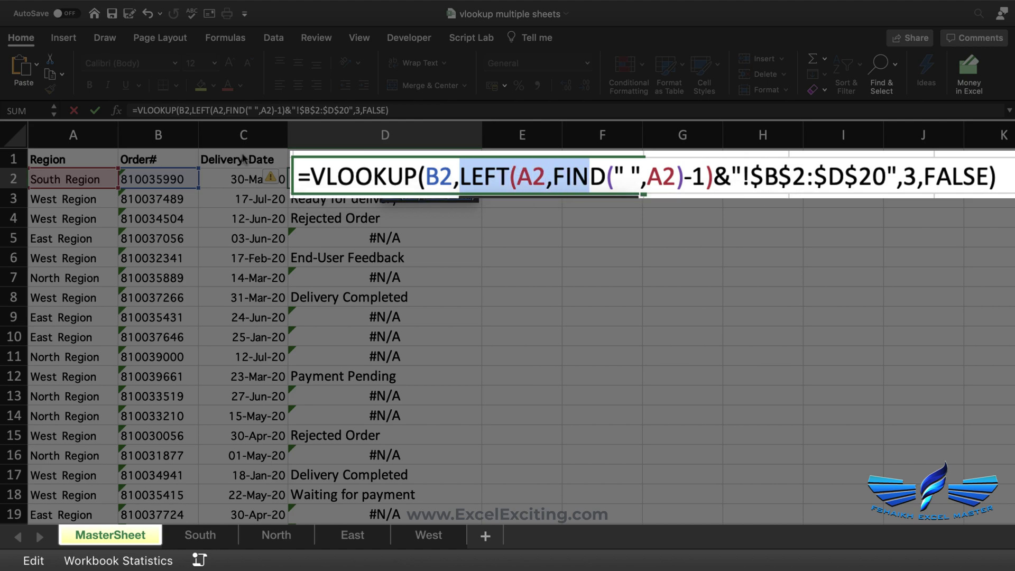
pyautogui.hotkey('shift', 'Right')
pyautogui.hotkey('shift', 'Right')
pyautogui.hotkey('shift', 'Right')
pyautogui.hotkey('shift', 'Right')
pyautogui.hotkey('shift', 'Right')
pyautogui.hotkey('shift', 'Right')
pyautogui.hotkey('shift', 'Right')
pyautogui.hotkey('shift', 'Right')
pyautogui.hotkey('shift', 'Right')
pyautogui.hotkey('shift', 'Right')
pyautogui.hotkey('shift', 'Right')
pyautogui.hotkey('shift', 'Right')
pyautogui.hotkey('shift', 'Right')
pyautogui.hotkey('shift', 'Right')
pyautogui.hotkey('shift', 'Right')
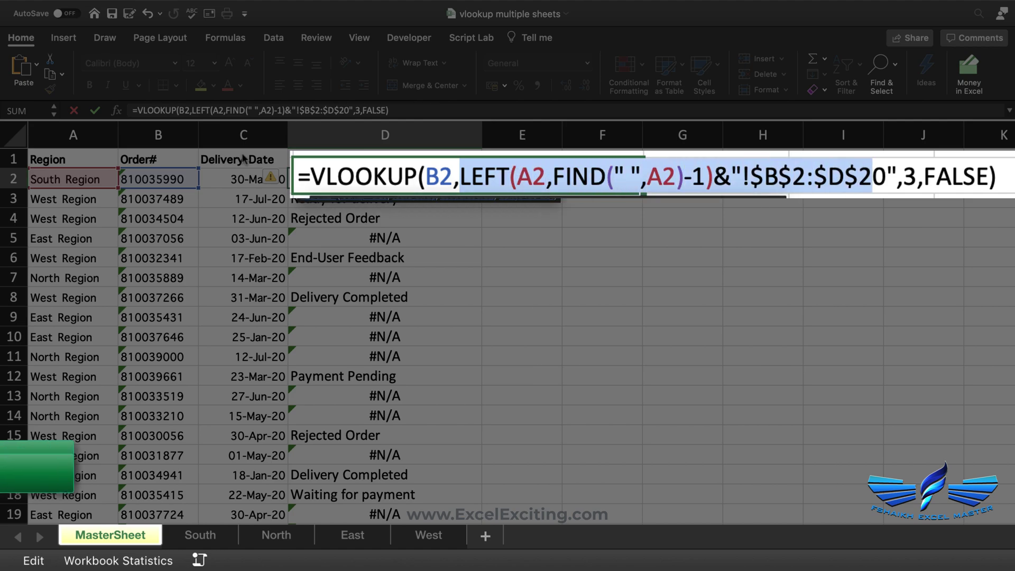
pyautogui.press('F9')
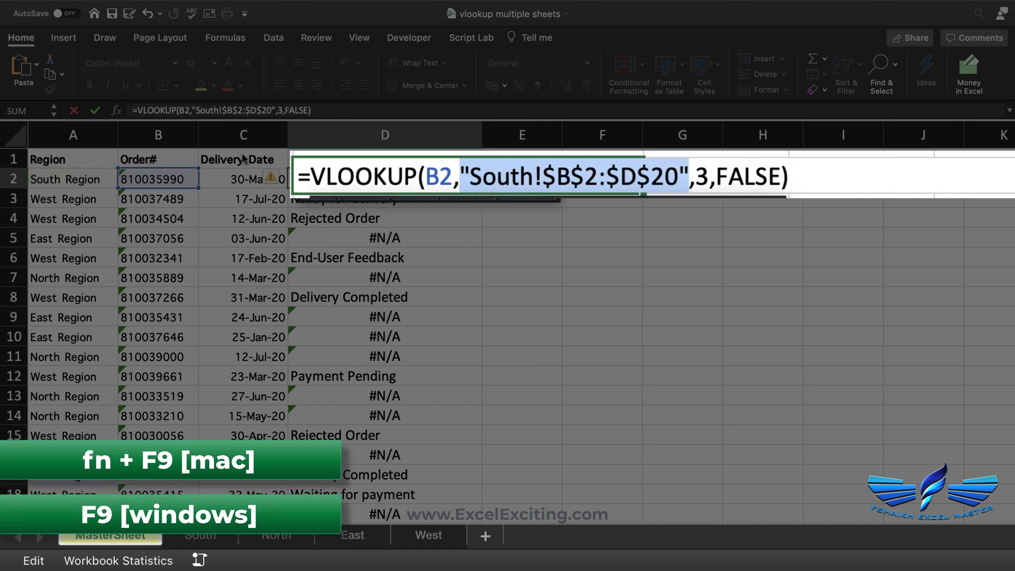
pyautogui.press('super+z')
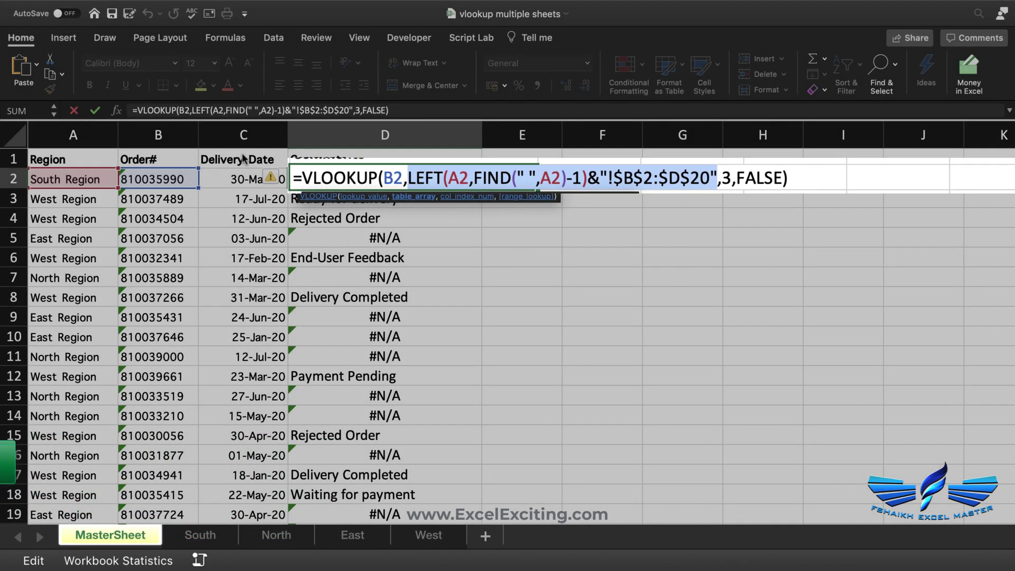
# Commit the text-built range formula and fill it down Comments, producing #VALUE! in every row.
pyautogui.press('Return')
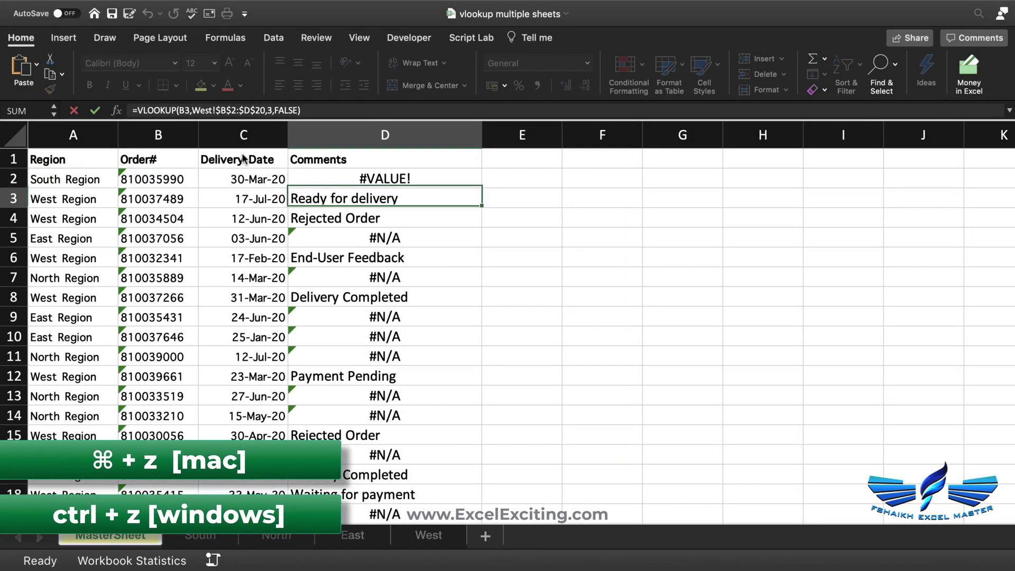
pyautogui.doubleClick(482, 190)
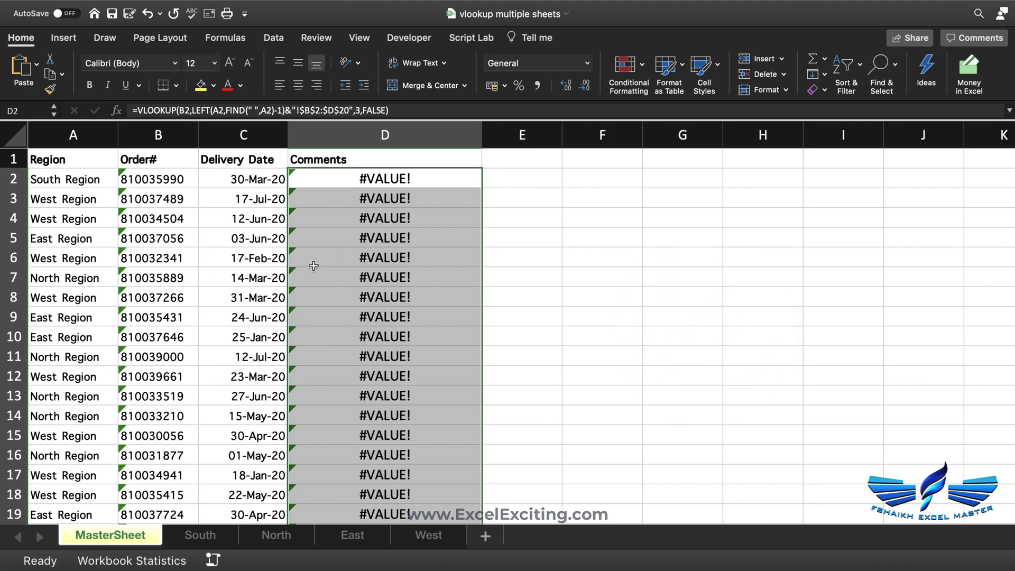
pyautogui.doubleClick(353, 180)
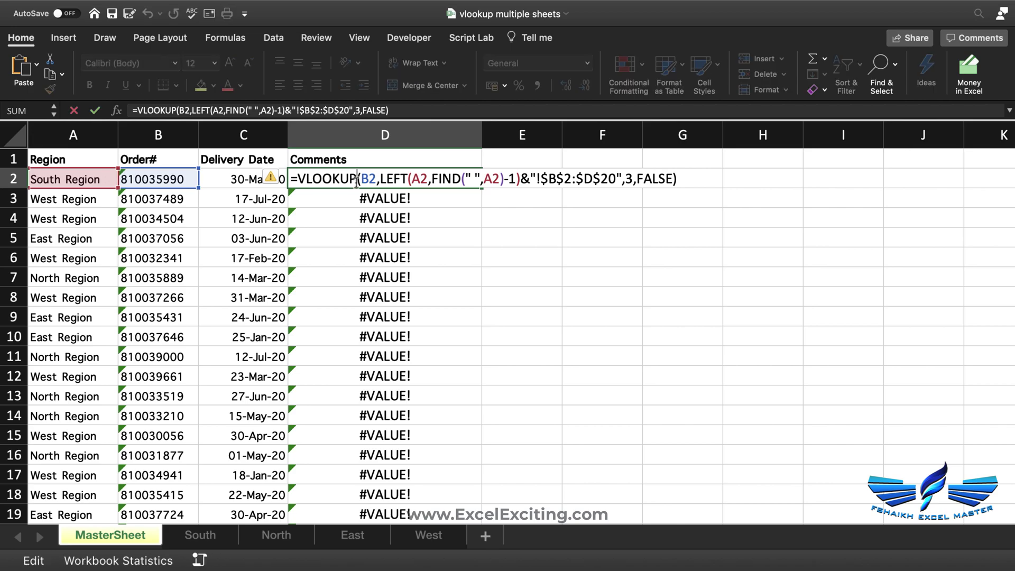
pyautogui.press('Escape')
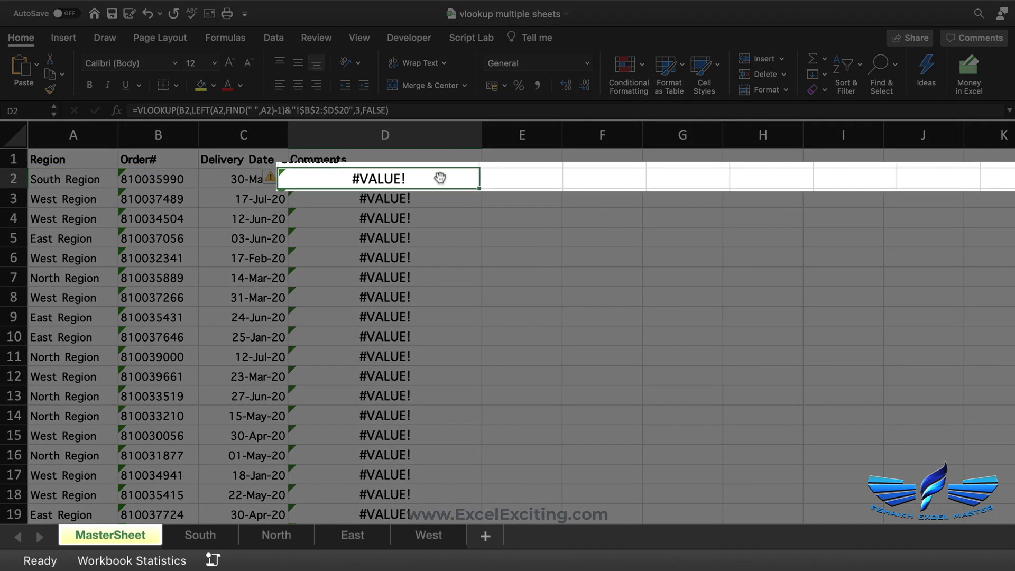
# Select the text-built range expression after B2, in D2's formula.
pyautogui.doubleClick(318, 184)
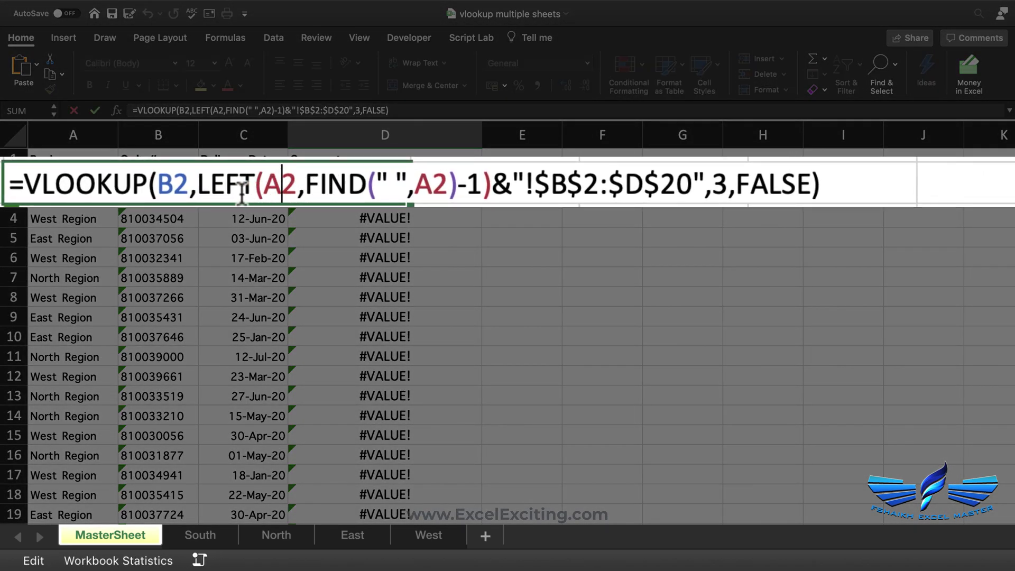
pyautogui.moveTo(197, 184); pyautogui.dragTo(702, 198)
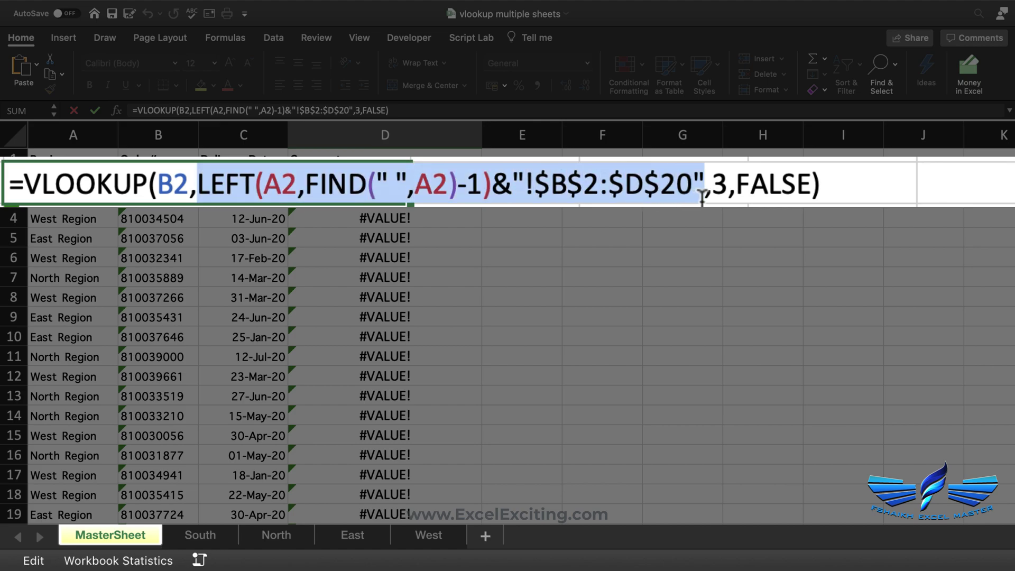
pyautogui.click(190, 185)
pyautogui.press('Right')
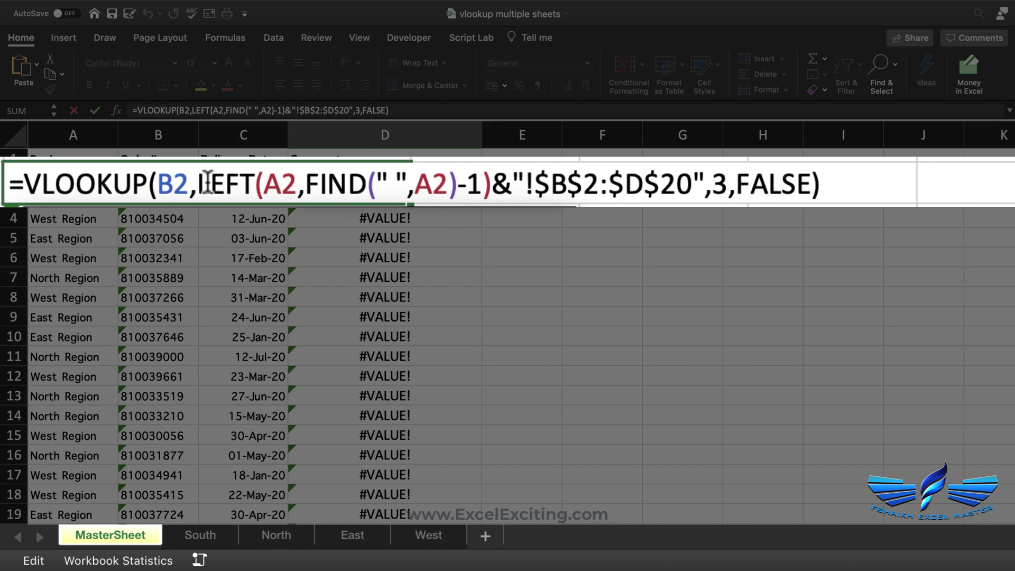
pyautogui.moveTo(201, 184); pyautogui.dragTo(705, 180)
pyautogui.press('super+c')
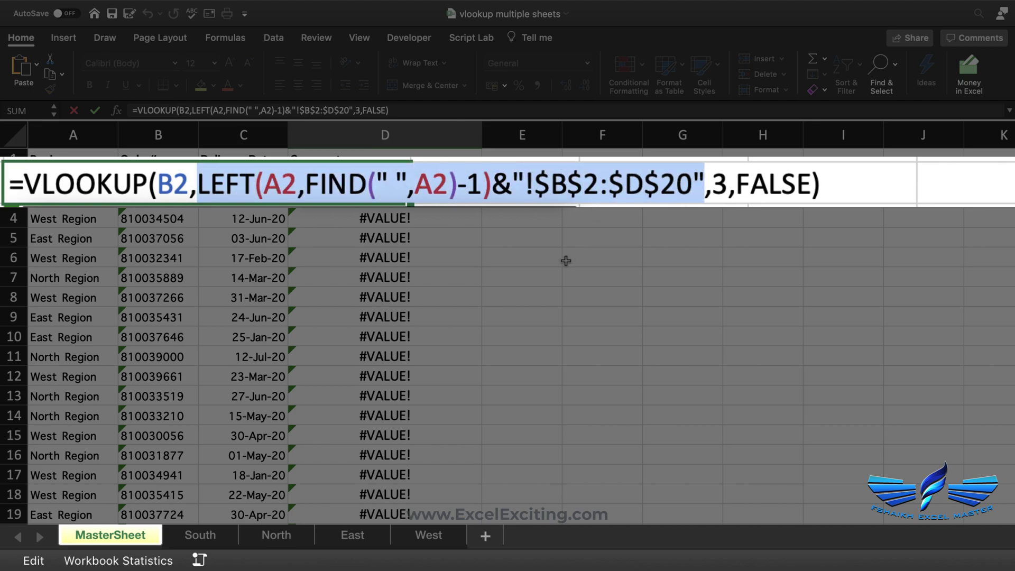
# Wrap the cut range expression in INDIRECT(…,TRUE) within D2's VLOOKUP and fill it down column D.
pyautogui.press('BackSpace')
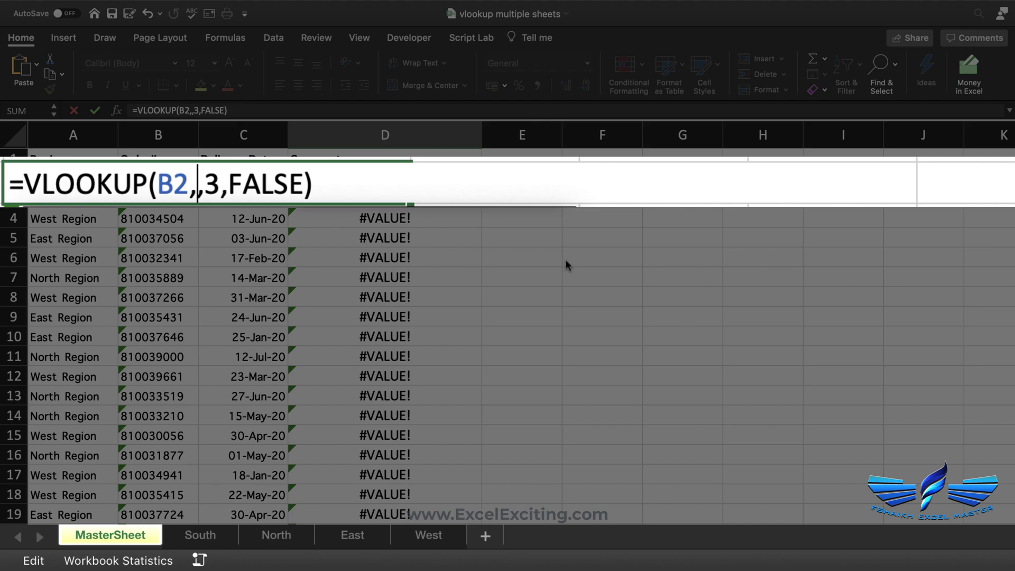
pyautogui.write('ind')
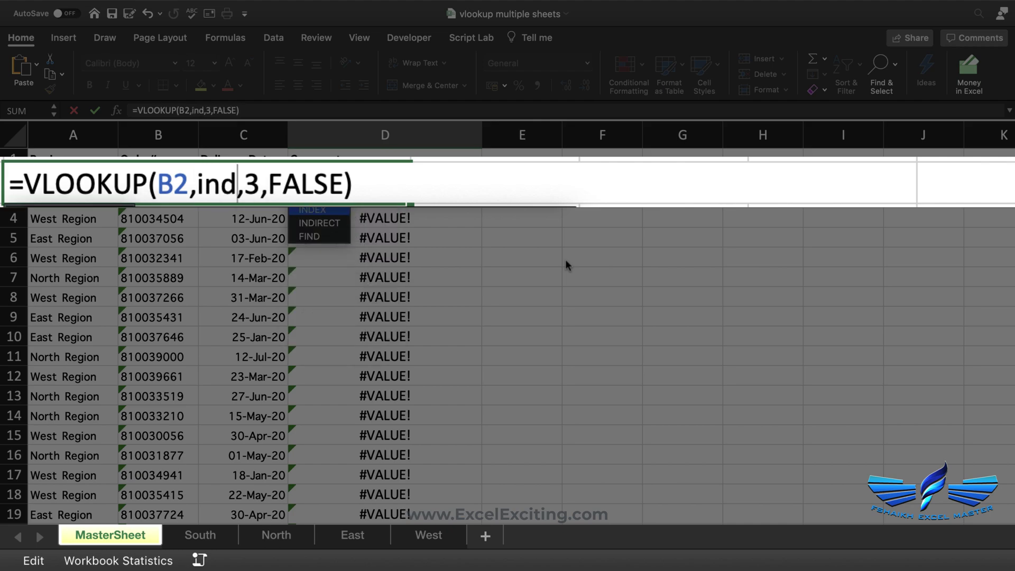
pyautogui.press('Down')
pyautogui.press('Tab')
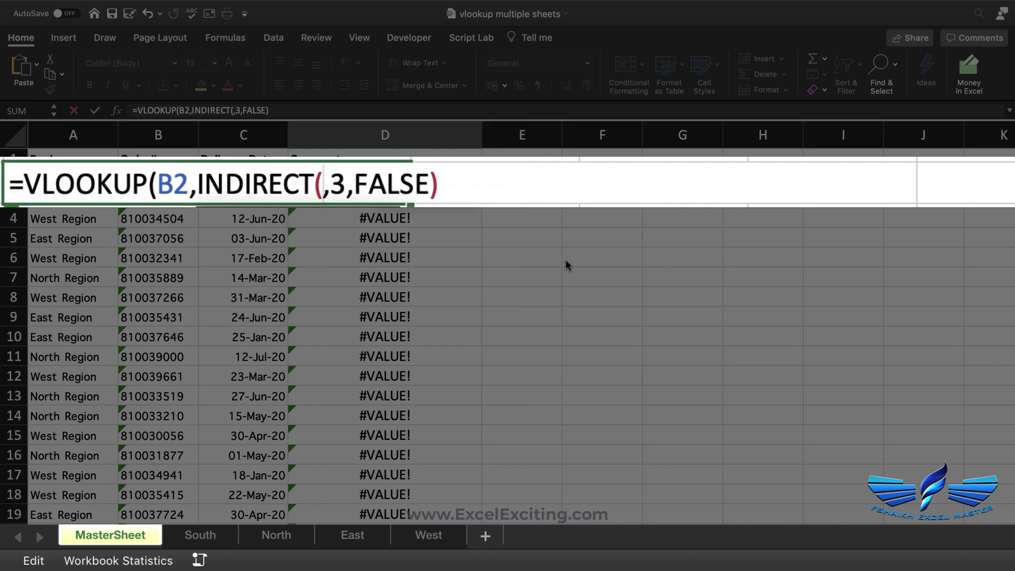
pyautogui.press('super+v')
pyautogui.write(',')
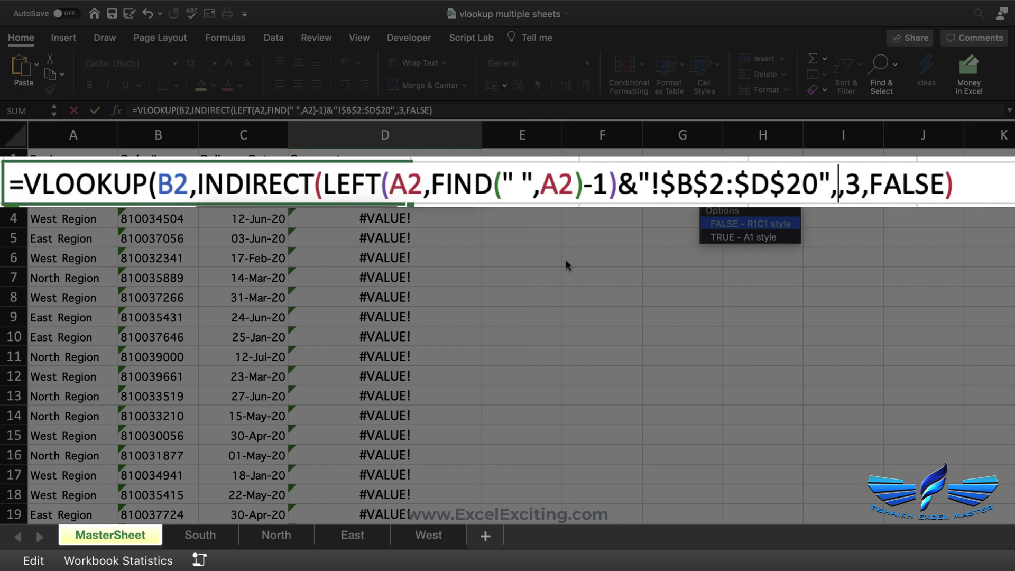
pyautogui.press('Down')
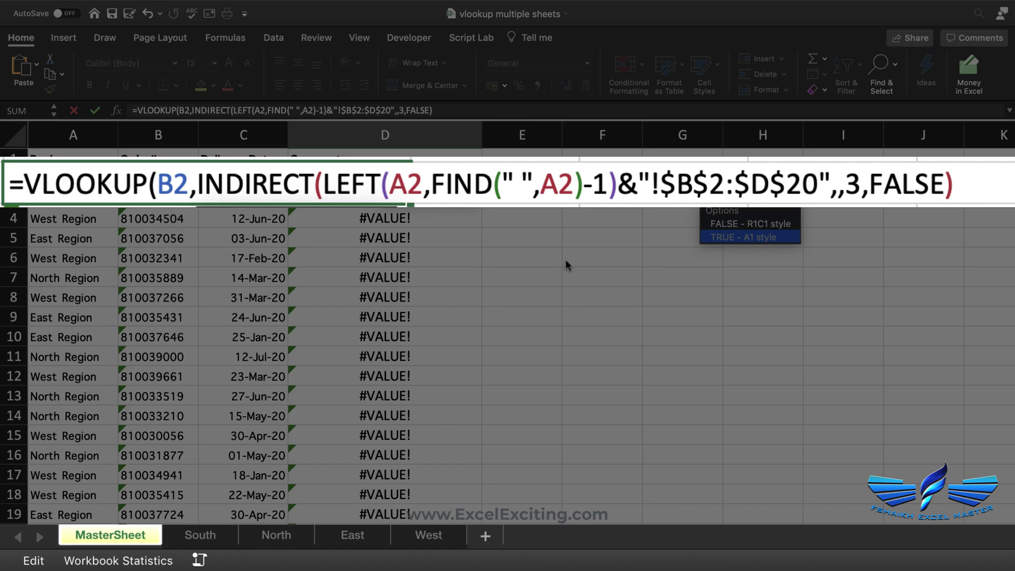
pyautogui.press('Tab')
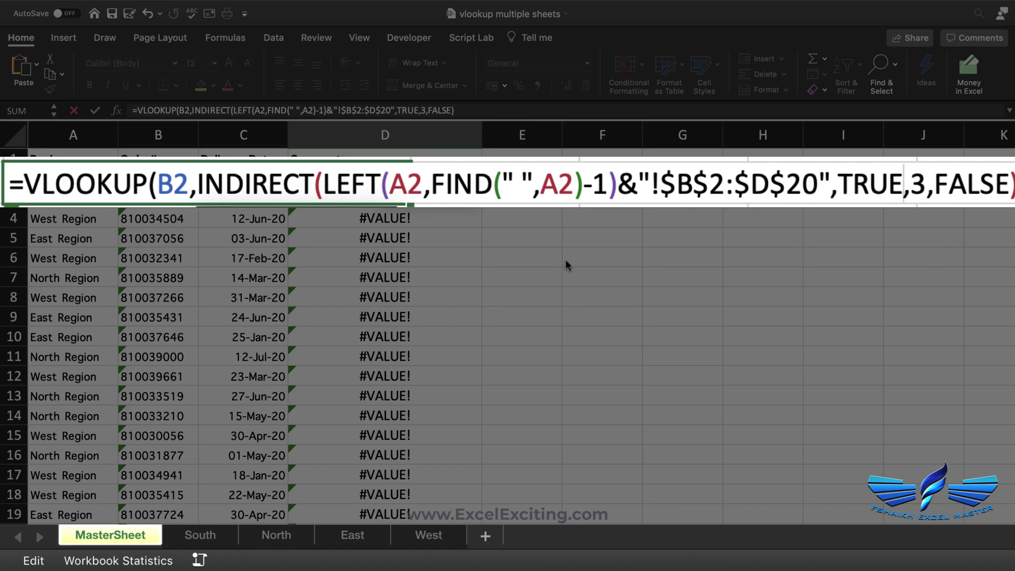
pyautogui.write(')')
pyautogui.press('Return')
pyautogui.click(460, 179)
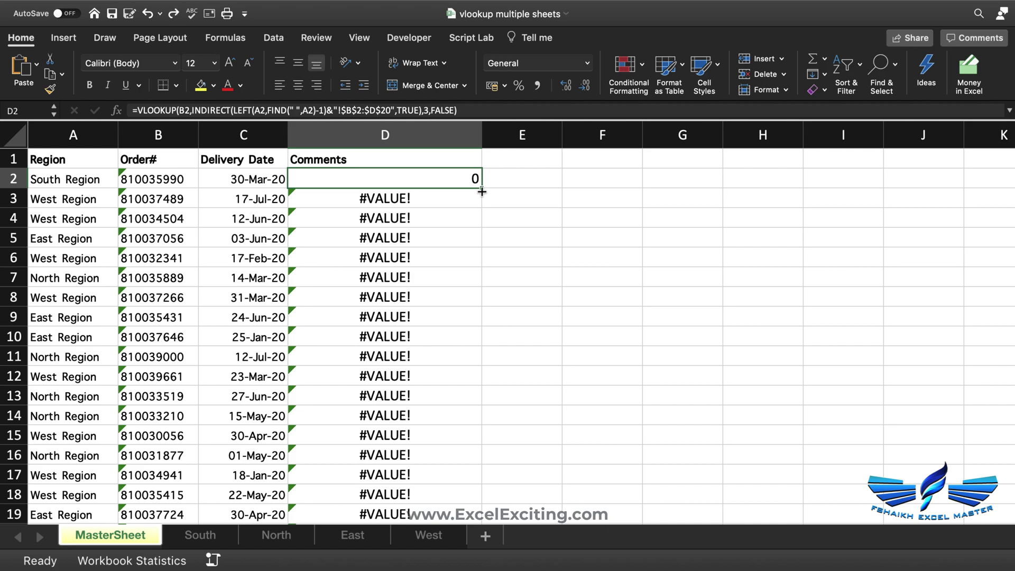
pyautogui.doubleClick(482, 192)
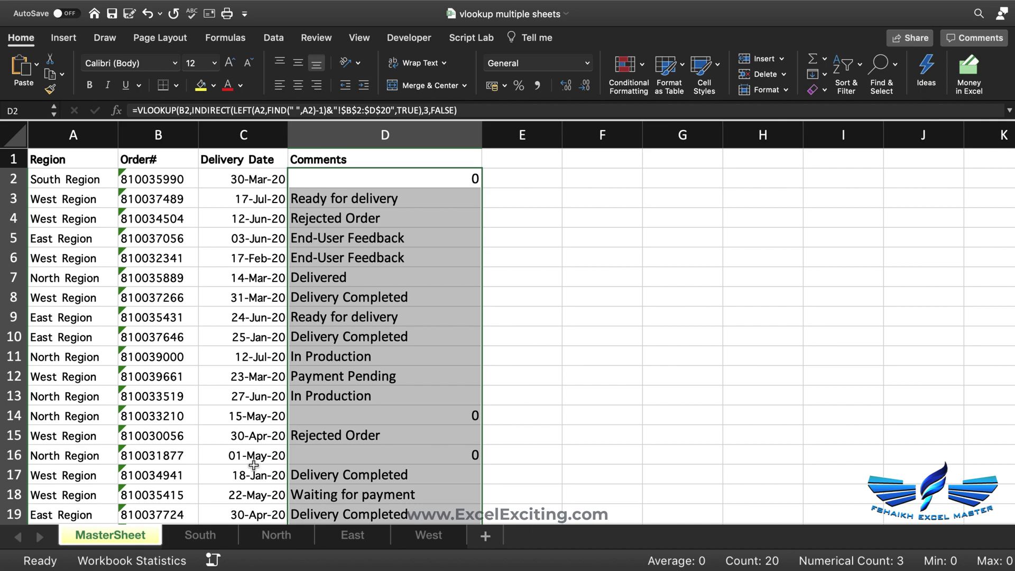
# Enter 'Yet to deliver' in the South sheet's D2, then check MasterSheet's D2 shows it.
pyautogui.click(201, 535)
pyautogui.click(347, 204)
pyautogui.click(346, 188)
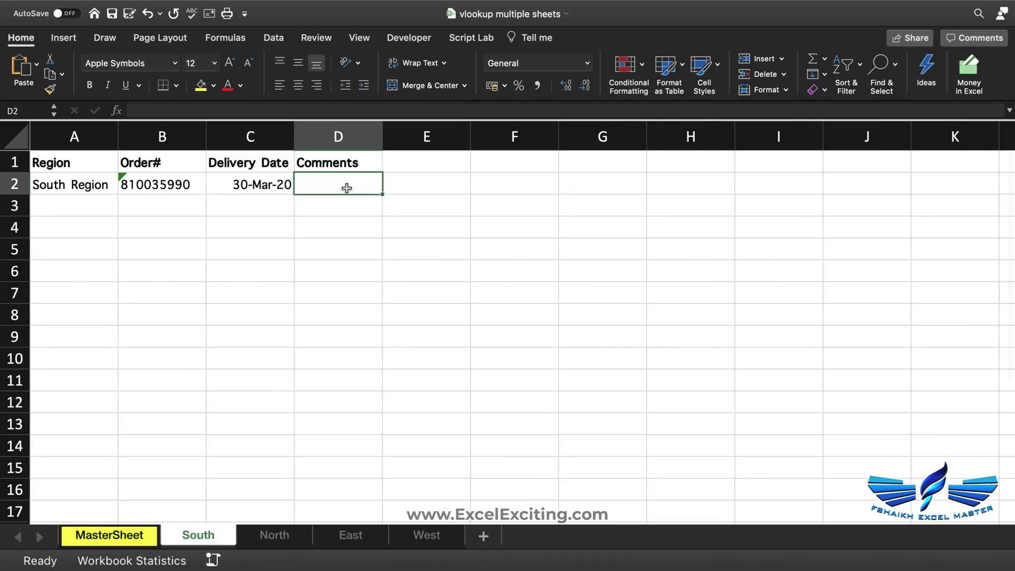
pyautogui.write('Yet to ')
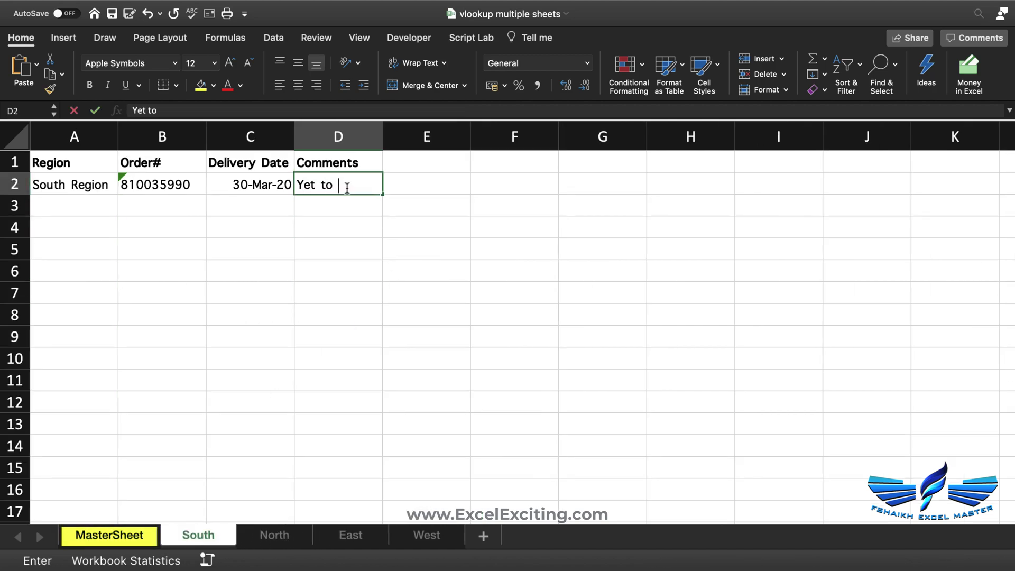
pyautogui.write('deliver')
pyautogui.press('Return')
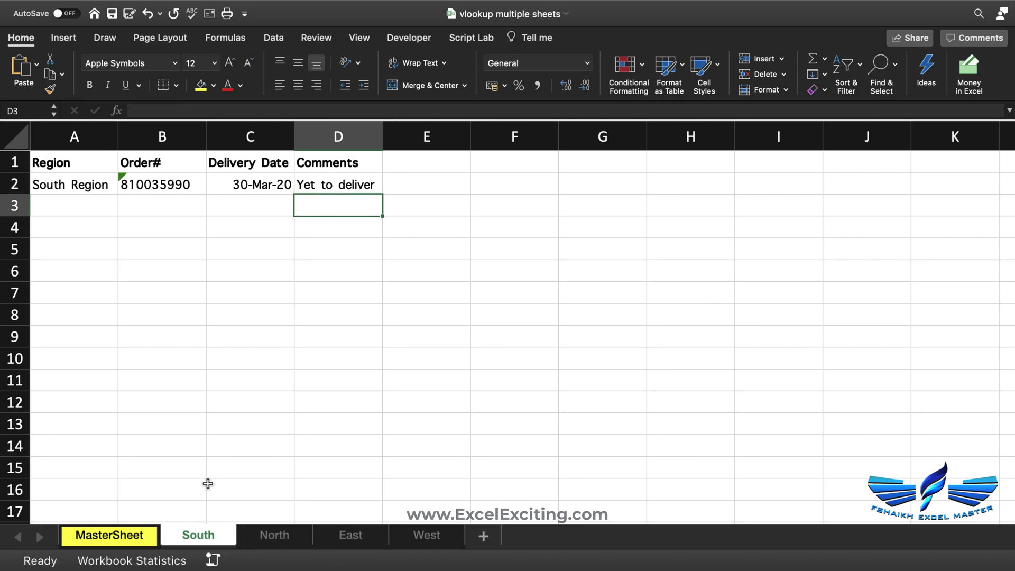
pyautogui.click(133, 536)
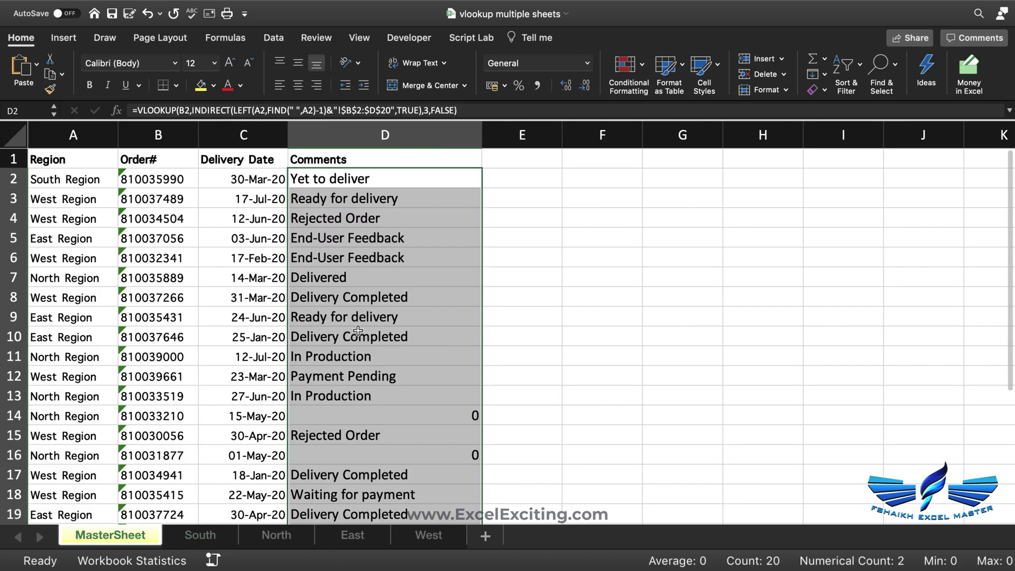
pyautogui.click(413, 176)
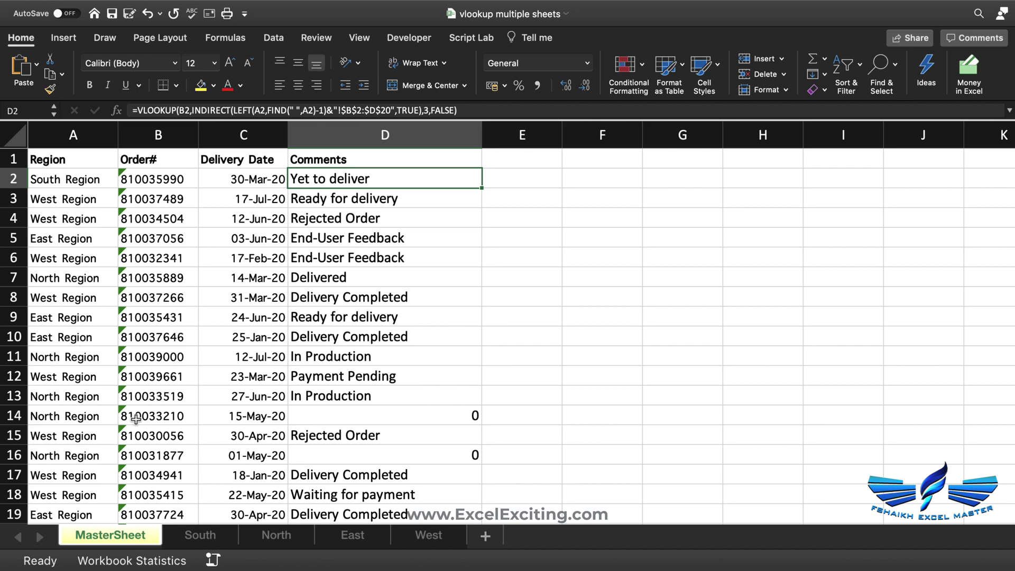
# Rename the West sheet to wst, inspect the resulting #REF! in MasterSheet D3, then start renaming it back.
pyautogui.click(436, 542)
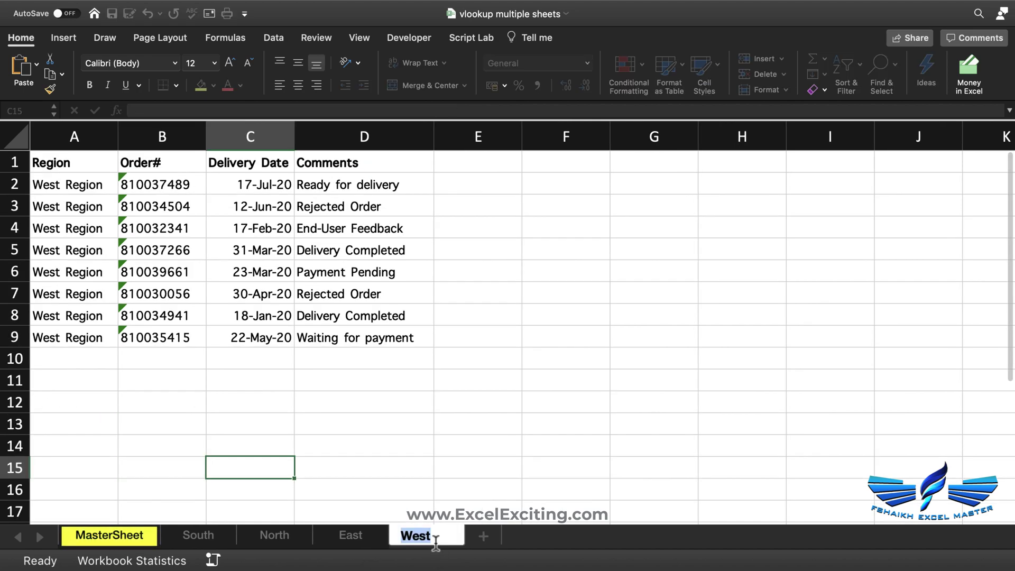
pyautogui.write('wst')
pyautogui.press('Return')
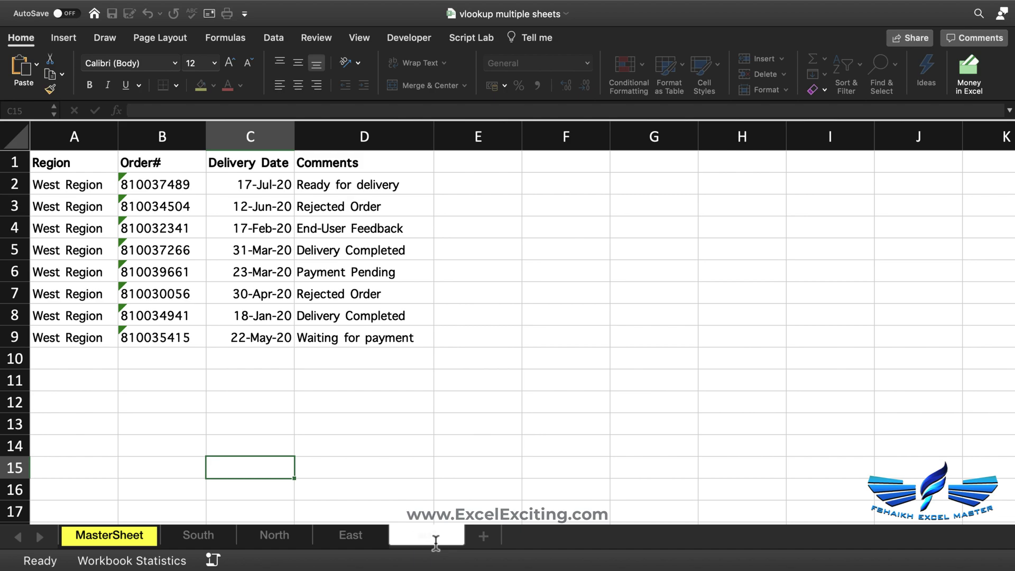
pyautogui.click(132, 539)
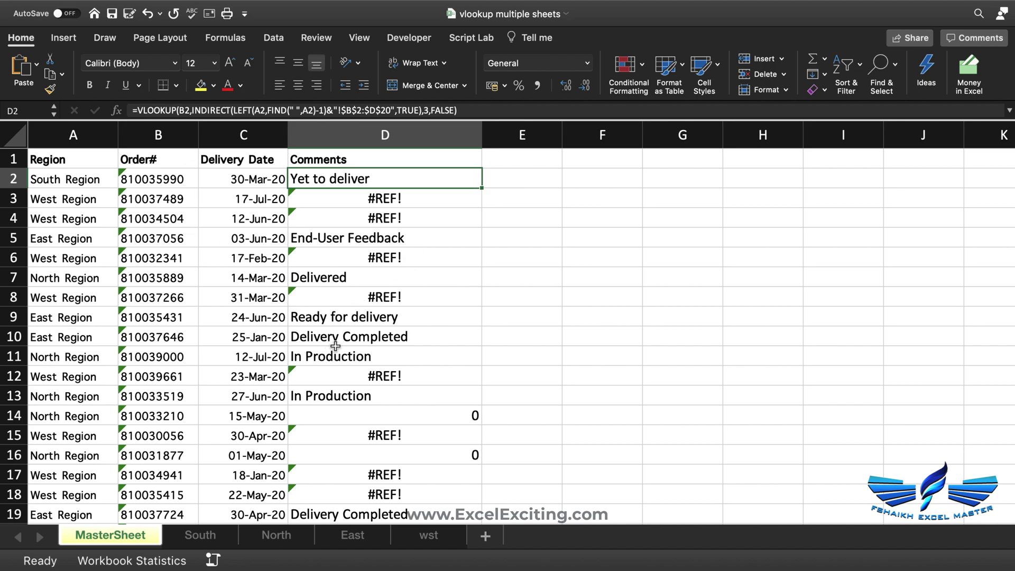
pyautogui.click(402, 198)
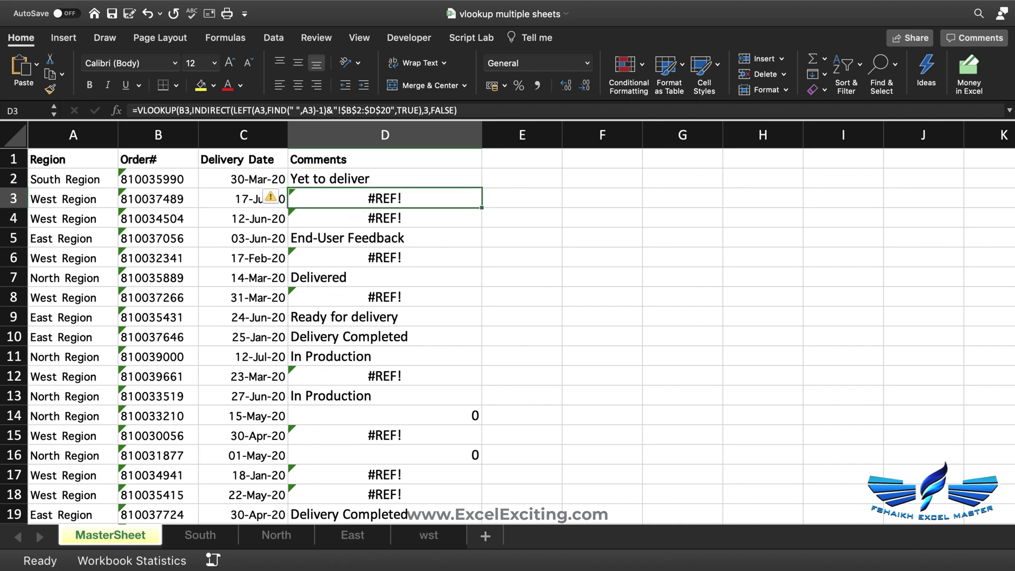
pyautogui.doubleClick(431, 536)
# Type West as the sheet tab name to restore the regional lookups.
pyautogui.write('West')
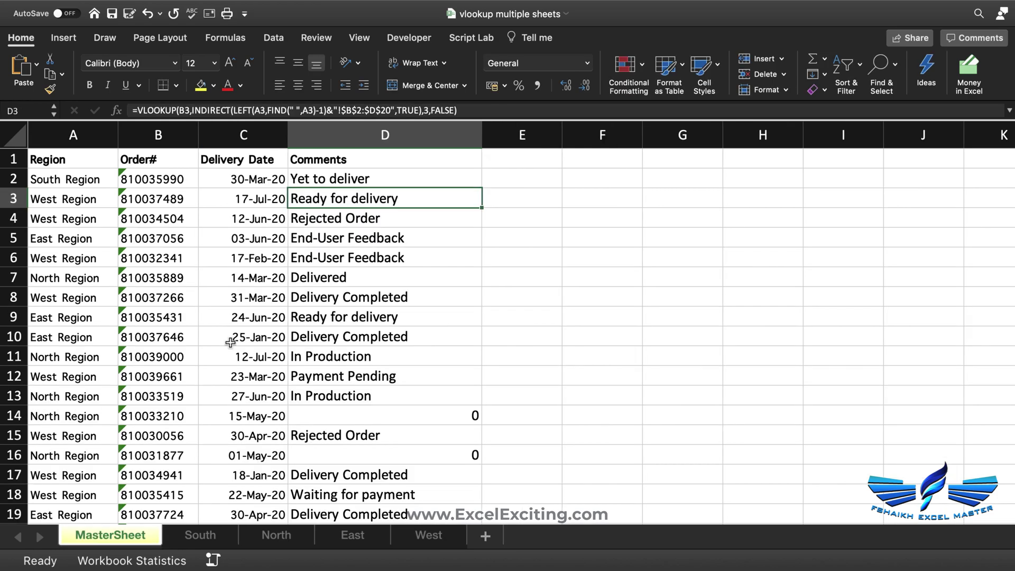